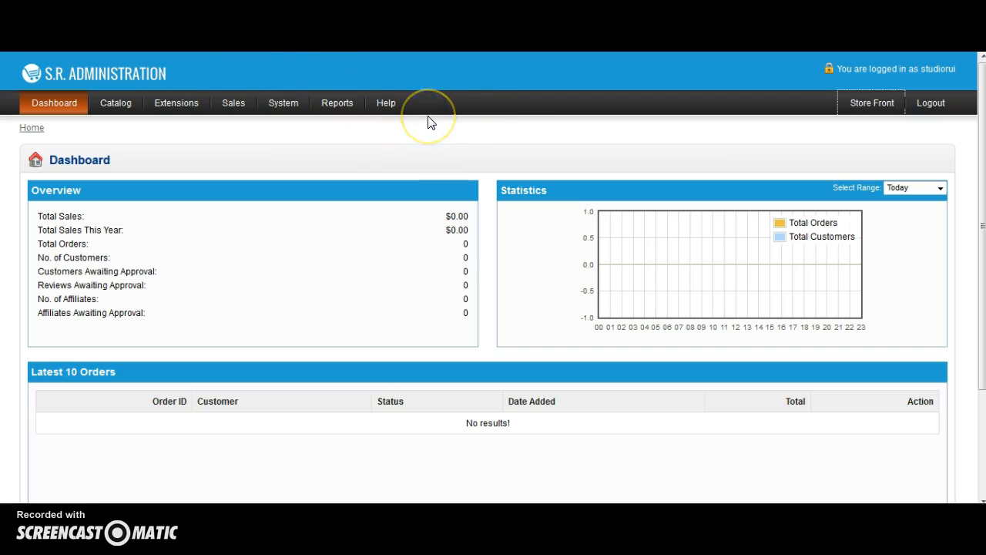
Open the product list from the catalog.
scroll(427, 121, "down", 3)
scroll(432, 123, "up", 3)
mouse_move(116, 103)
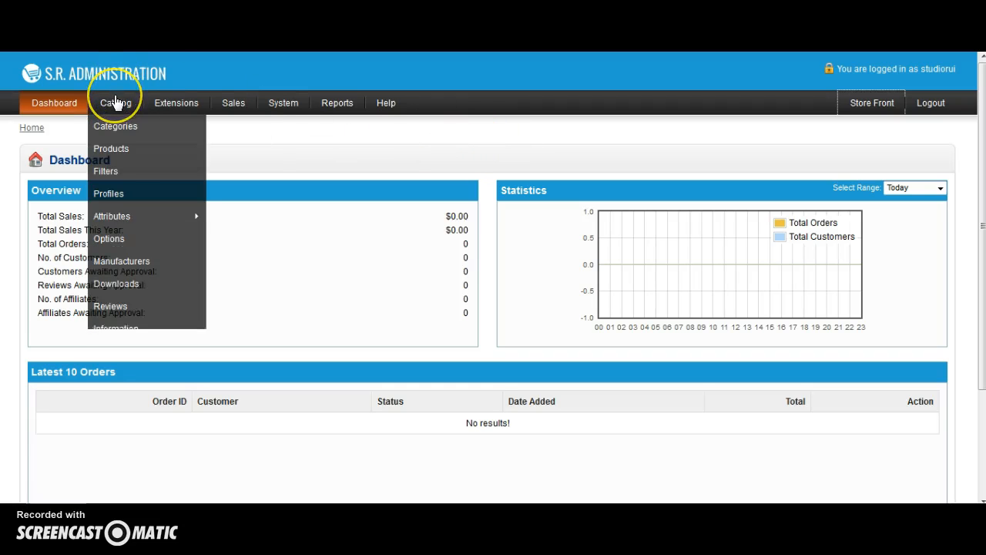
left_click(128, 154)
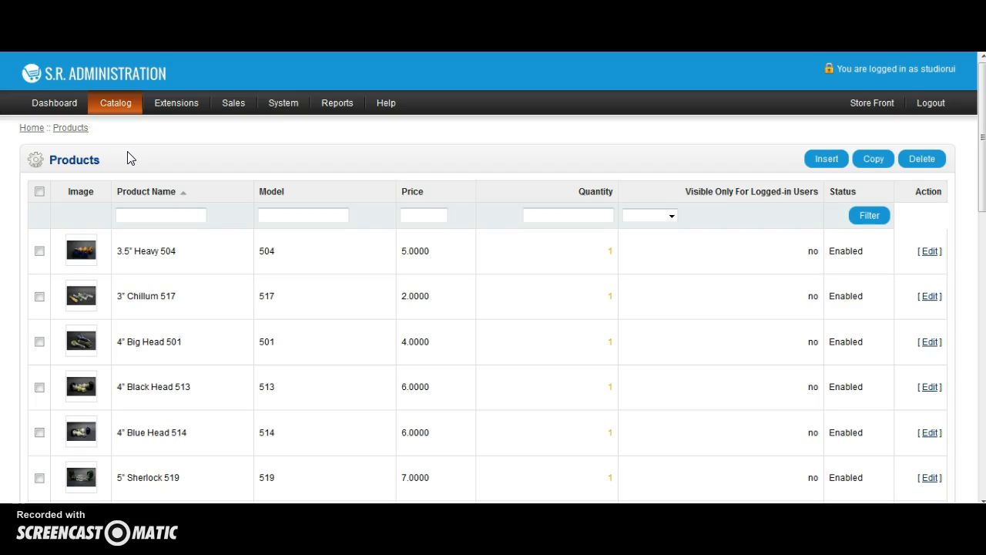
Start inserting a new product into the catalog.
left_click(39, 251)
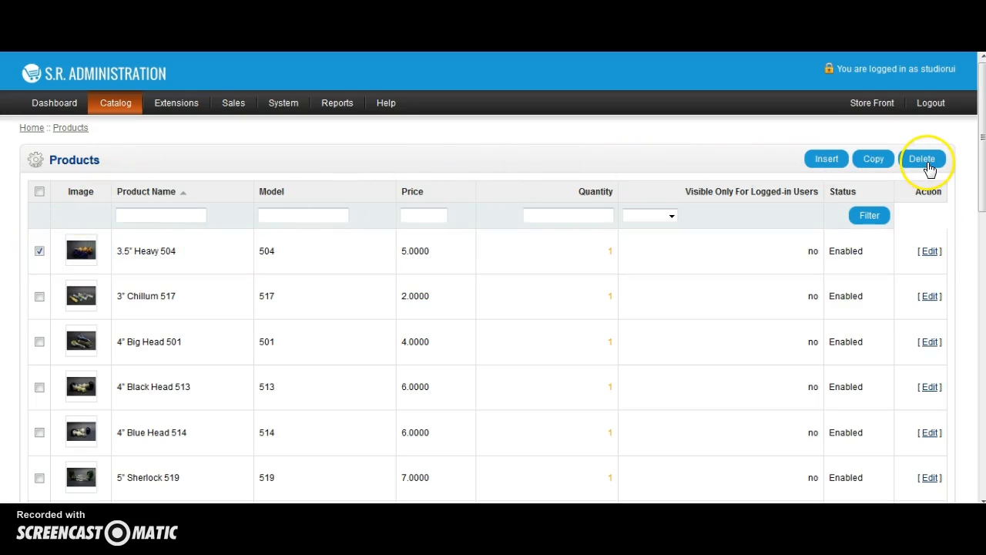
left_click(39, 253)
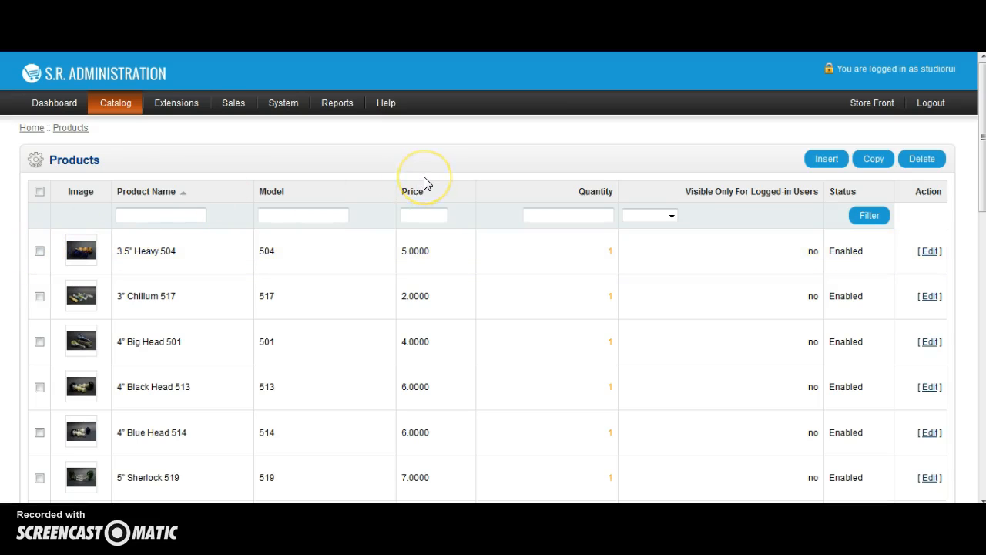
left_click(842, 161)
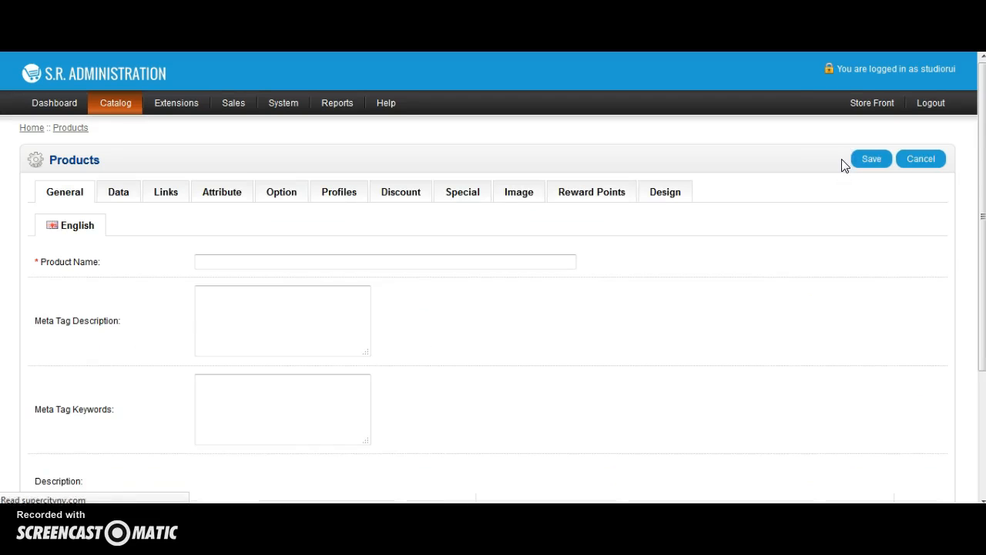
Enter "Product Name" as the new product's name.
left_click(546, 266)
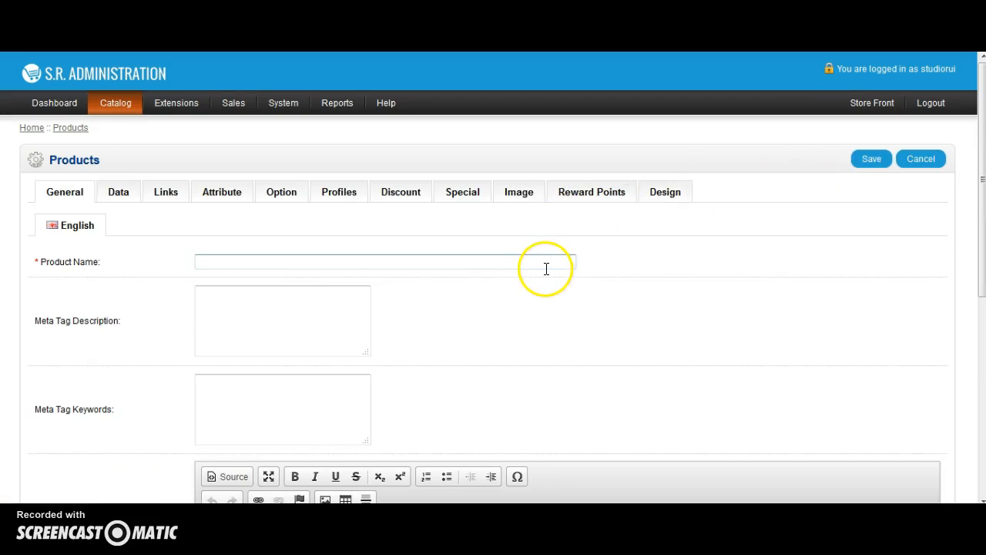
type("Procu")
key("BackSpace")
type("duct Name")
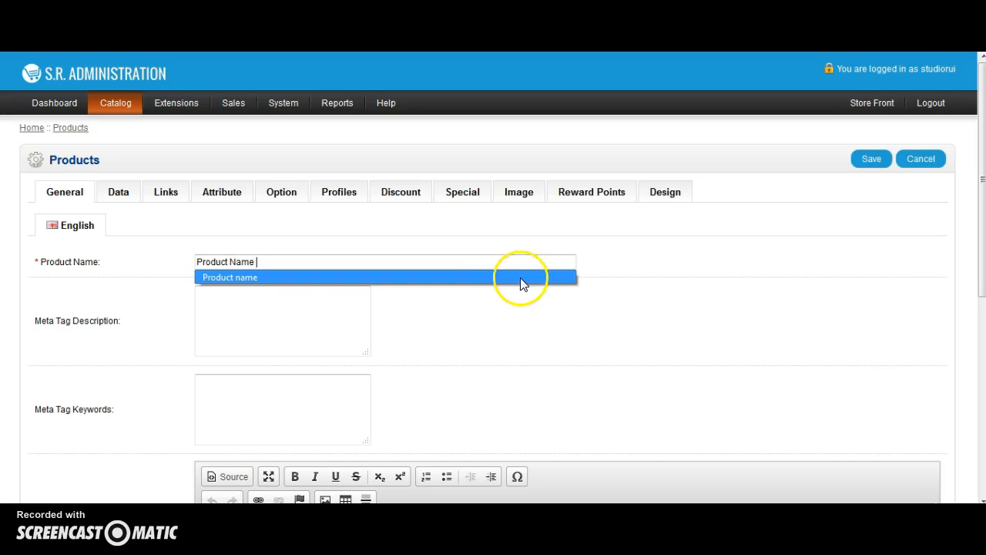
left_click(434, 336)
scroll(389, 305, "down", 1)
scroll(389, 305, "down", 3)
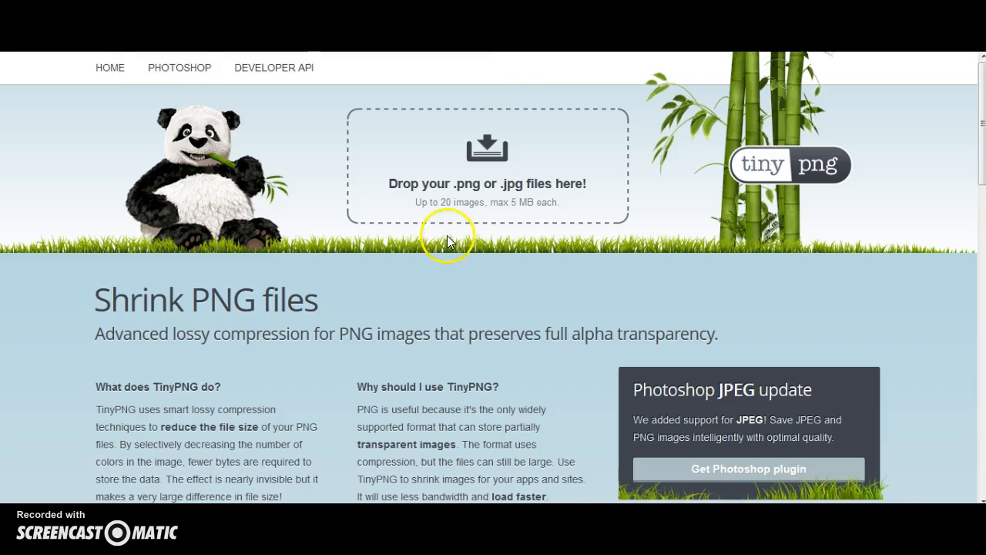
scroll(141, 371, "down", 1)
left_click(147, 354)
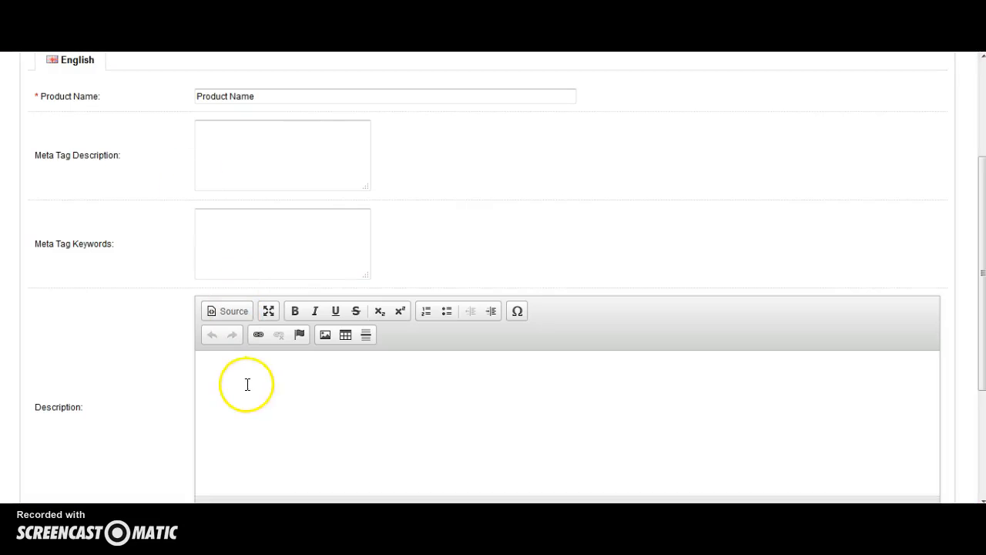
left_click(247, 384)
left_click(273, 373)
key("ctrl+v")
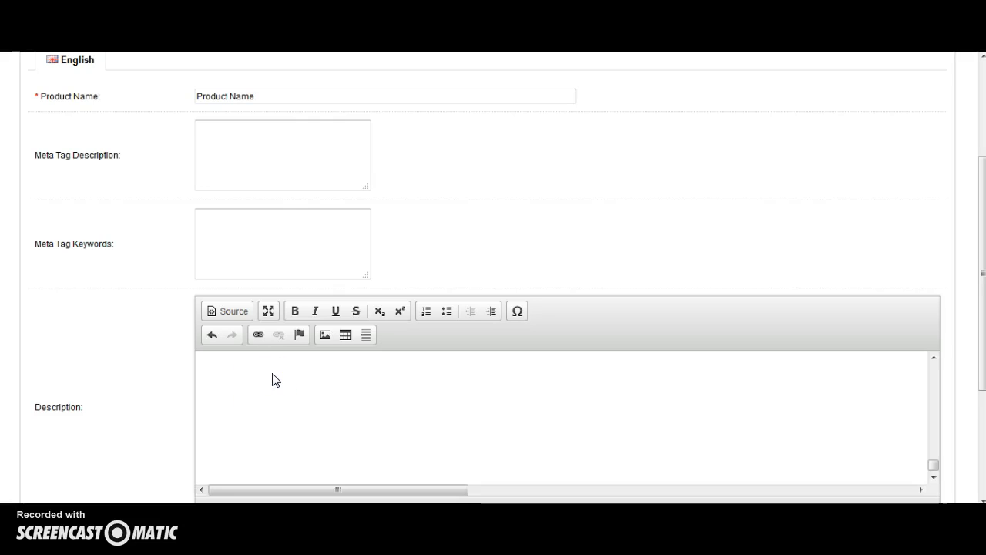
type("wewewer w")
left_click(292, 384)
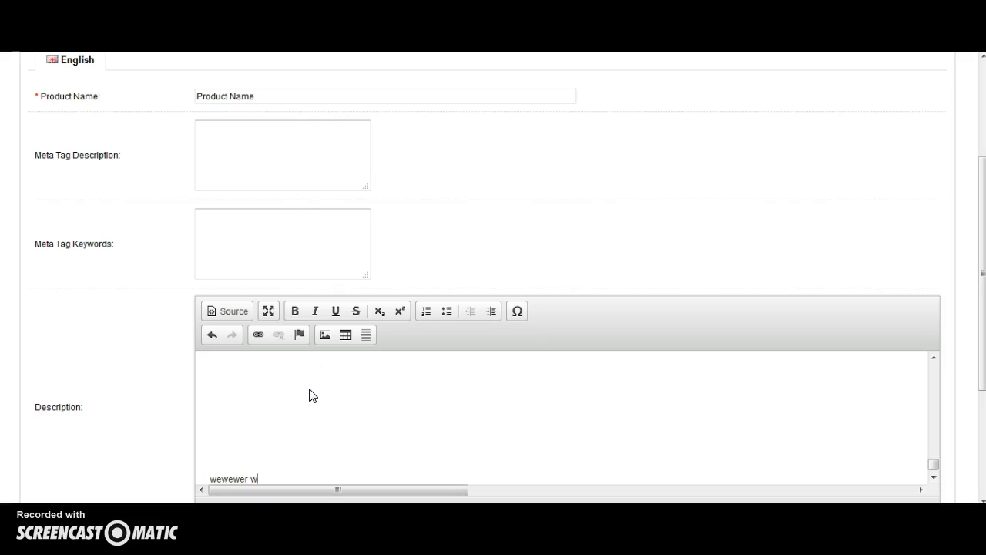
key("ctrl+a")
key("BackSpace")
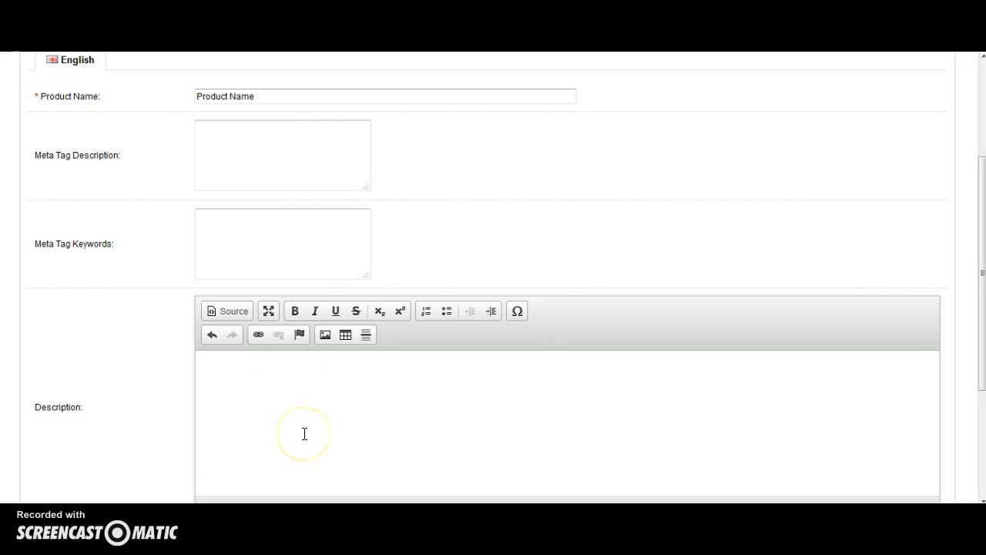
type("123123213213213213123123")
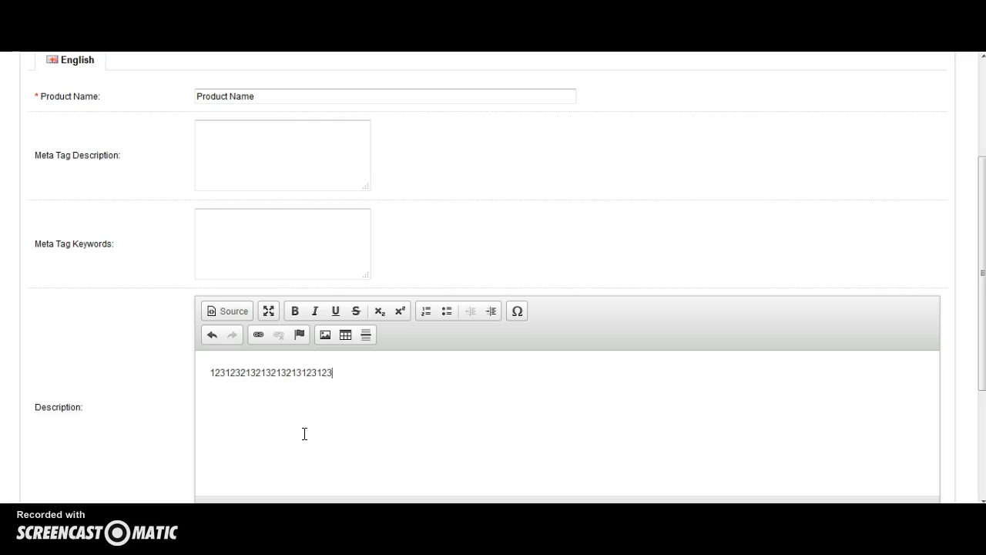
type("2132131232132132")
On the product's Data section, set the model to "Product name" using the suggested entry.
scroll(304, 434, "up", 2)
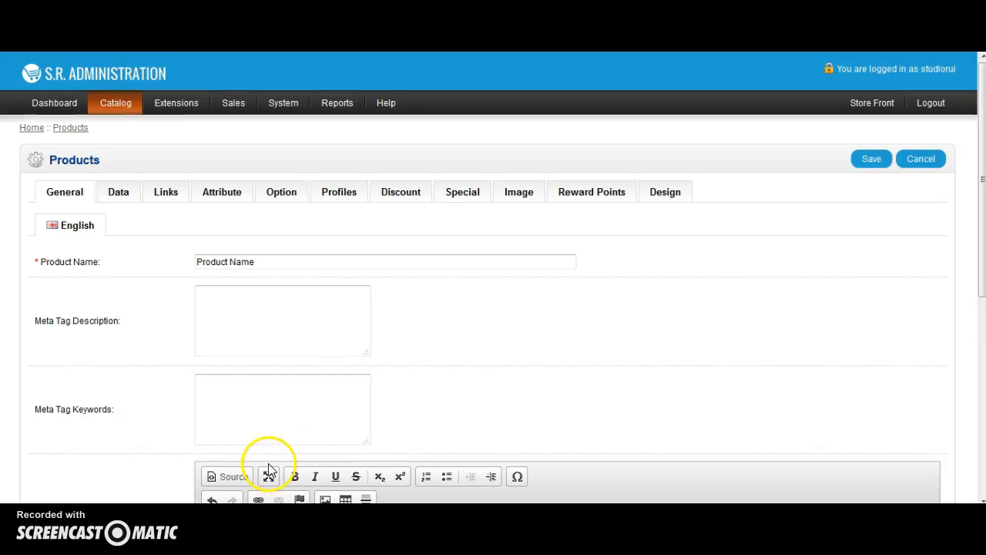
left_click(126, 197)
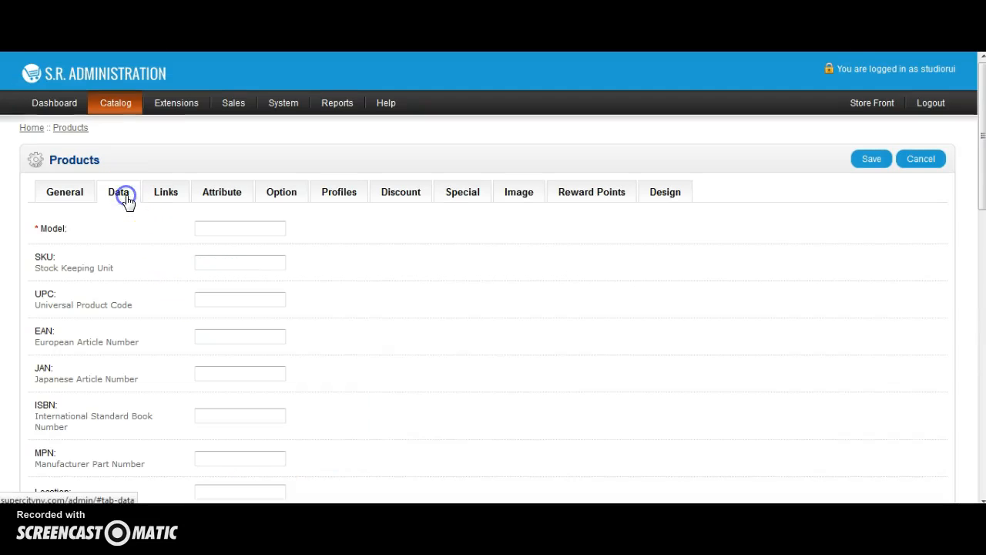
left_click(234, 229)
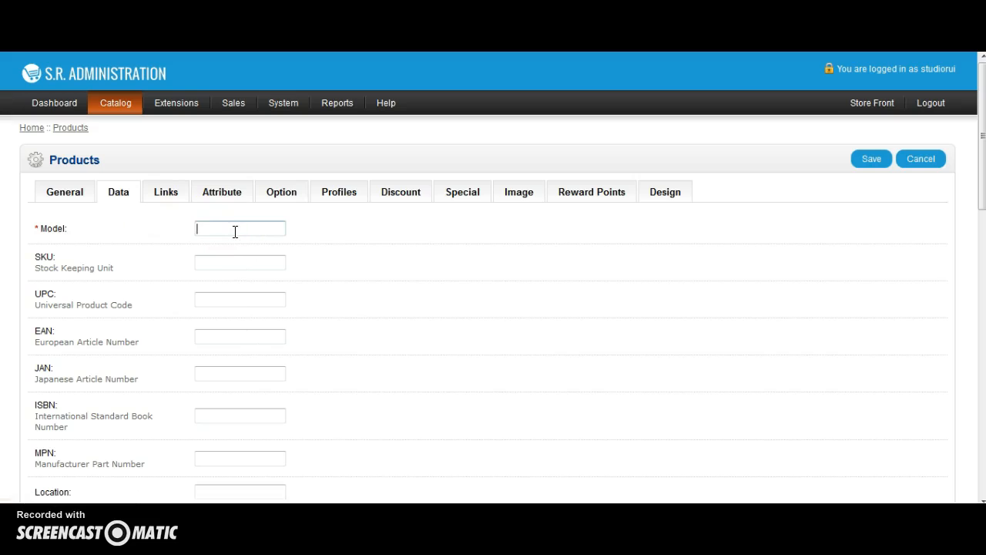
left_click(226, 230)
type("PR")
key("Down")
key("Return")
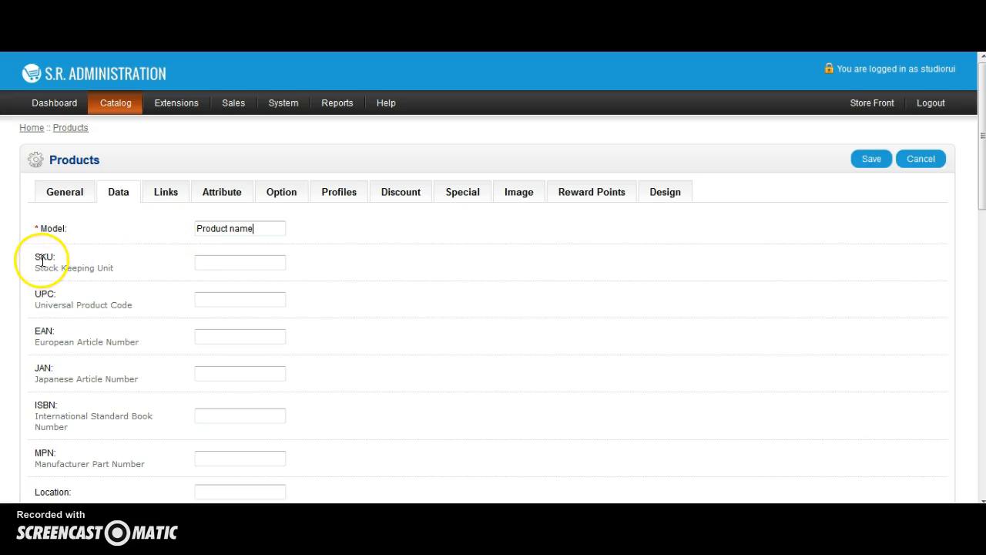
Set the product quantity to 10.
left_click_drag(37, 260, 117, 262)
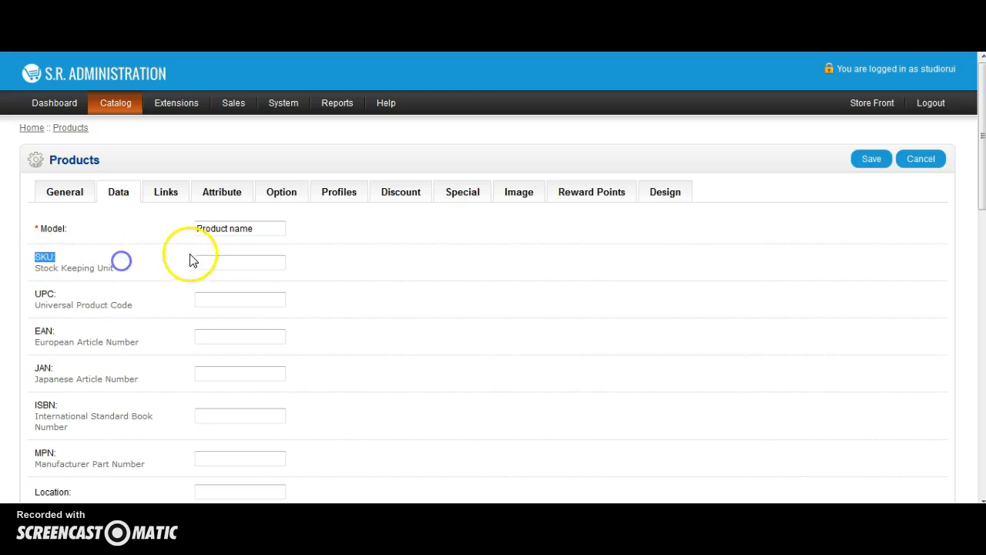
left_click(222, 262)
scroll(221, 262, "down", 2)
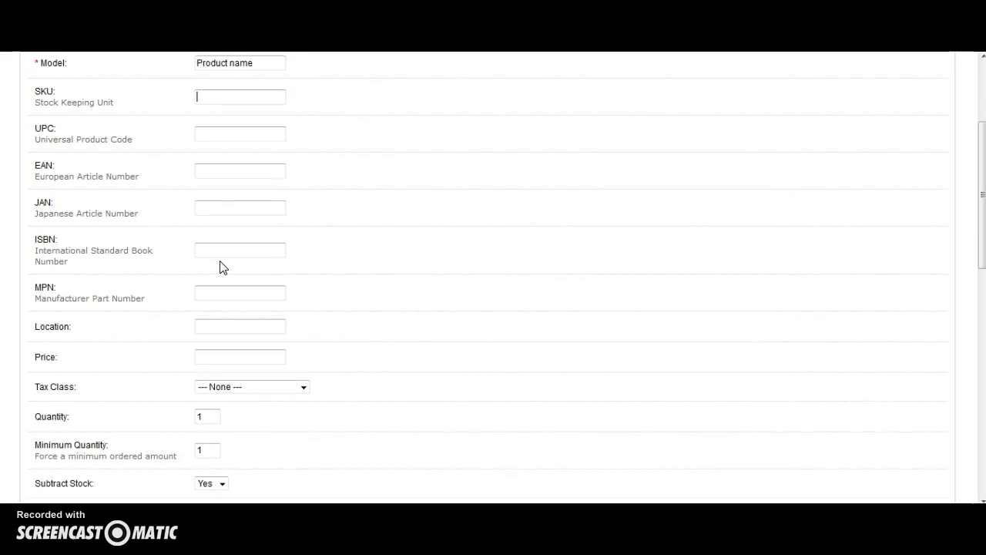
scroll(220, 267, "down", 1)
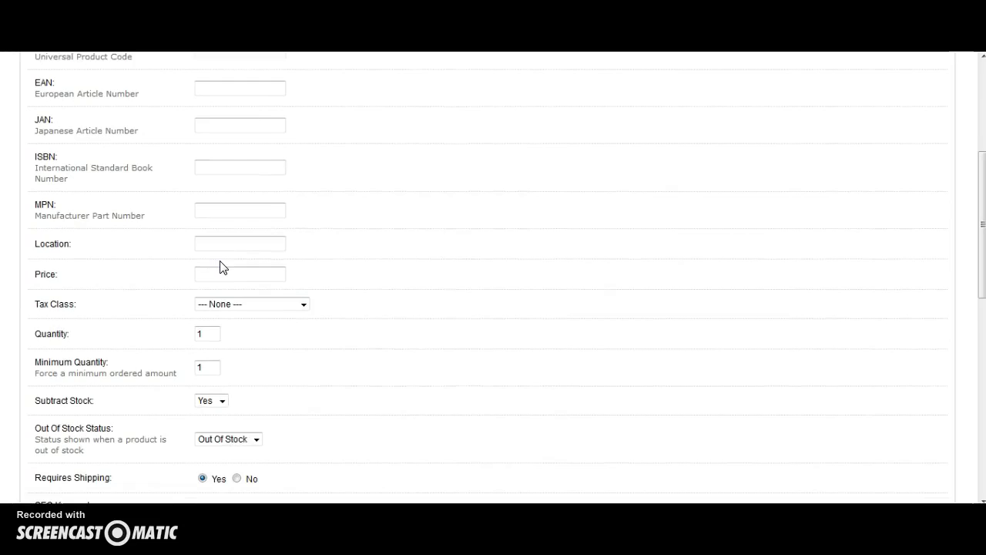
scroll(220, 267, "down", 1)
left_click(212, 257)
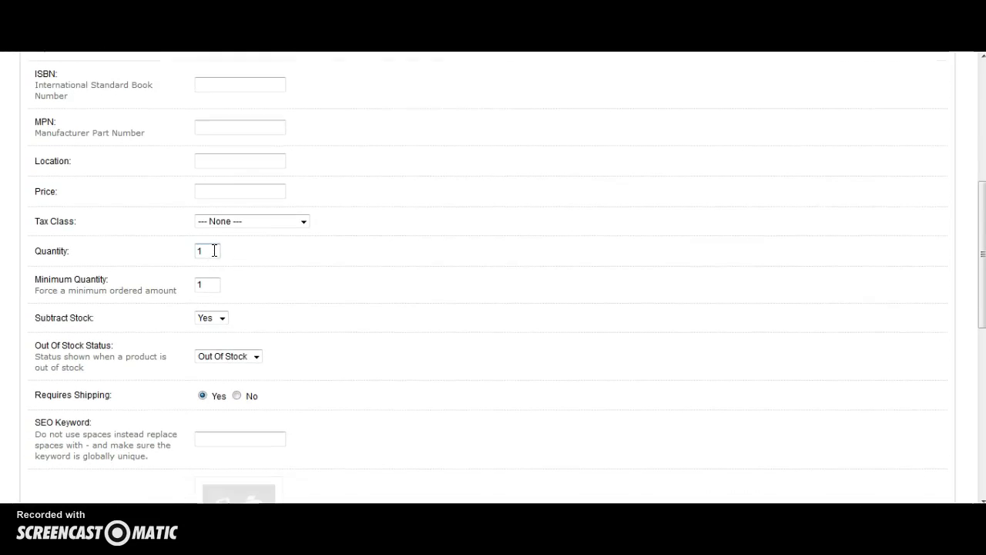
left_click_drag(213, 250, 194, 252)
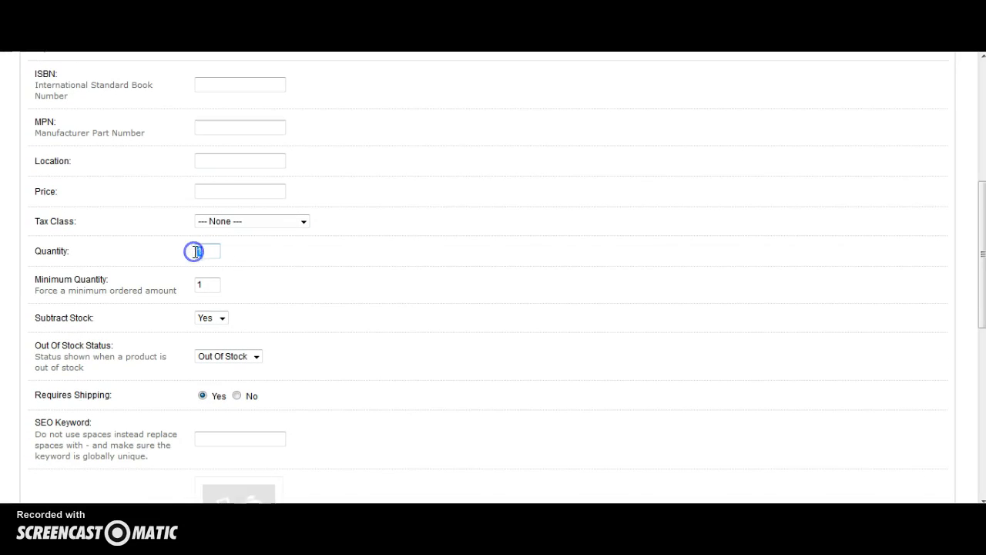
type("10")
left_click(385, 286)
Set the product price to 10.
scroll(389, 285, "down", 1)
left_click(394, 285)
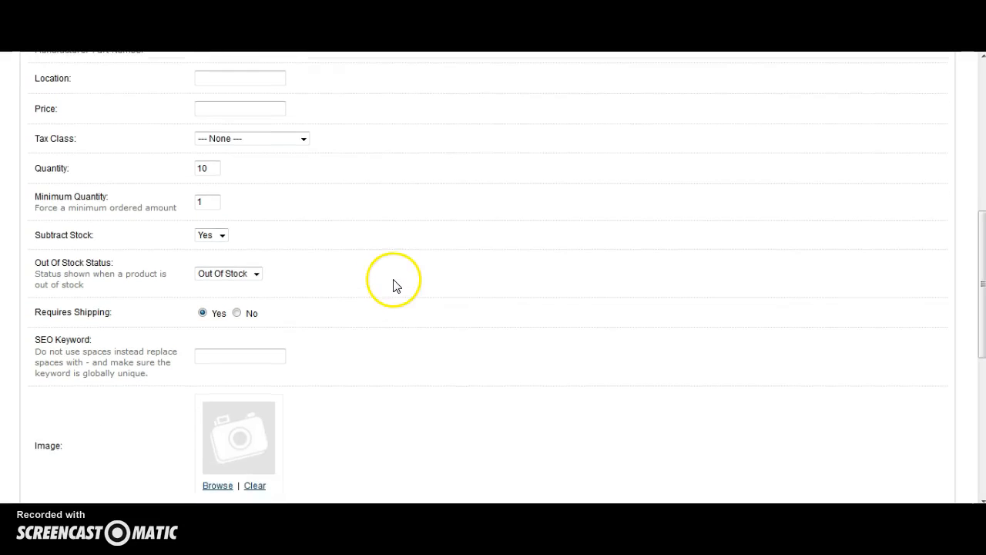
scroll(393, 285, "down", 2)
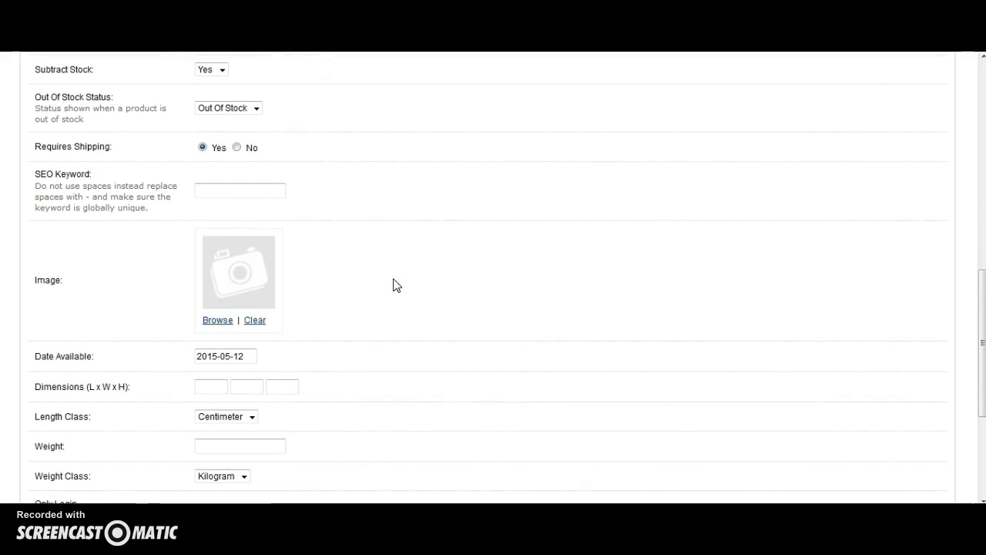
scroll(394, 285, "up", 2)
left_click(275, 106)
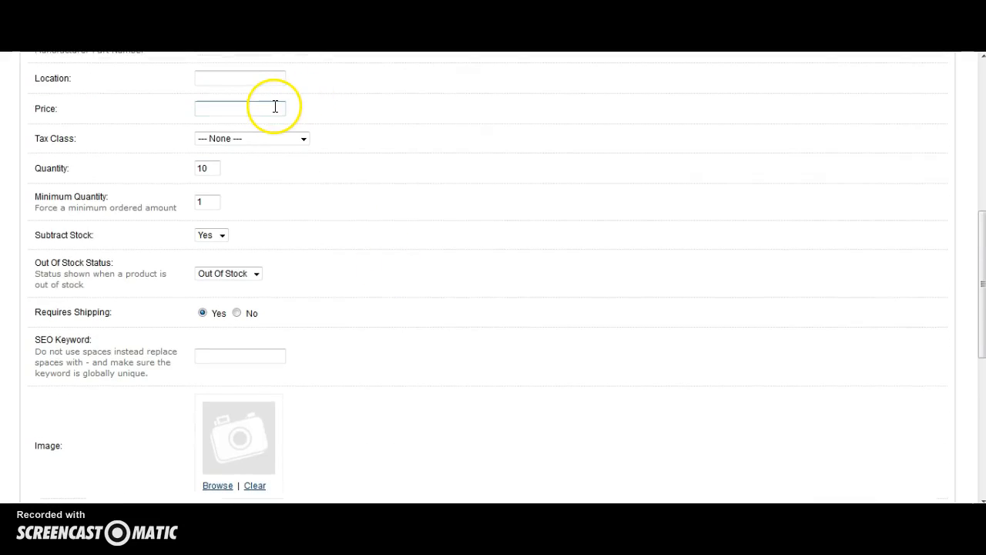
left_click(274, 106)
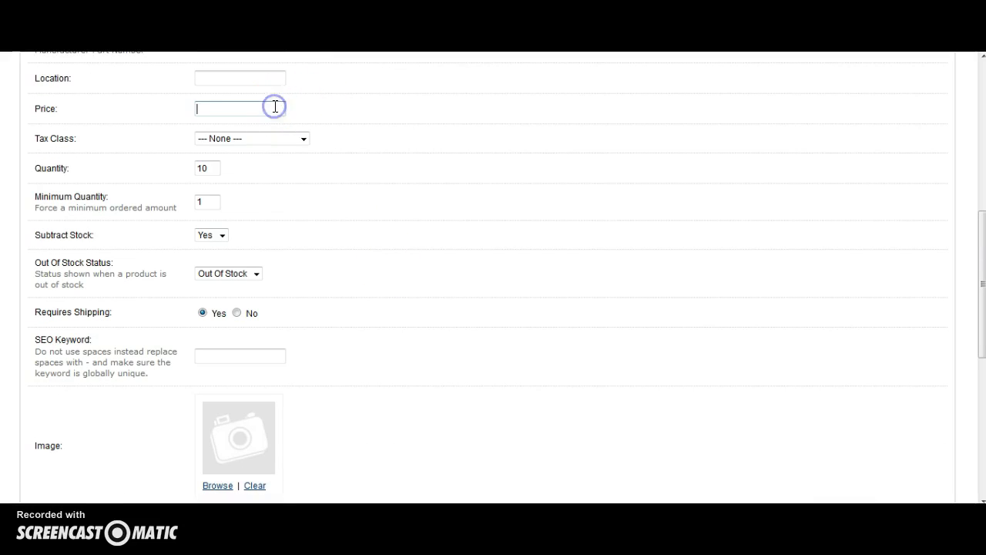
type("10")
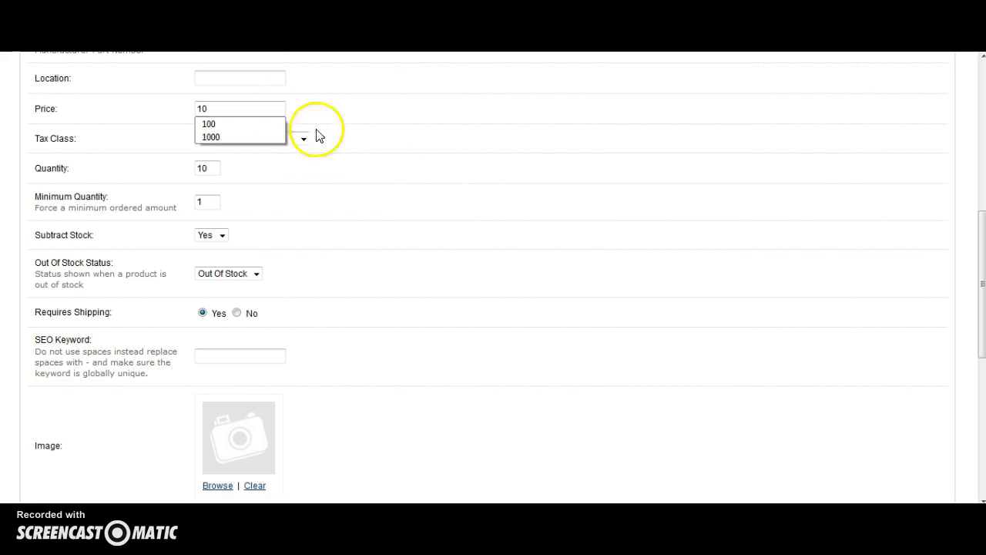
left_click(417, 186)
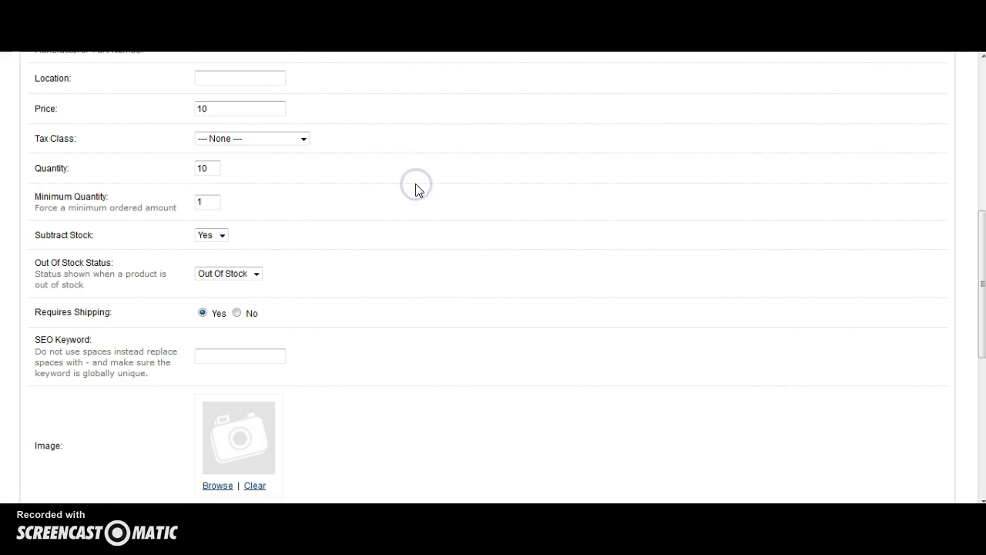
Open the main product image browser and upload the "images" shoe file into the demo folder.
scroll(416, 190, "down", 2)
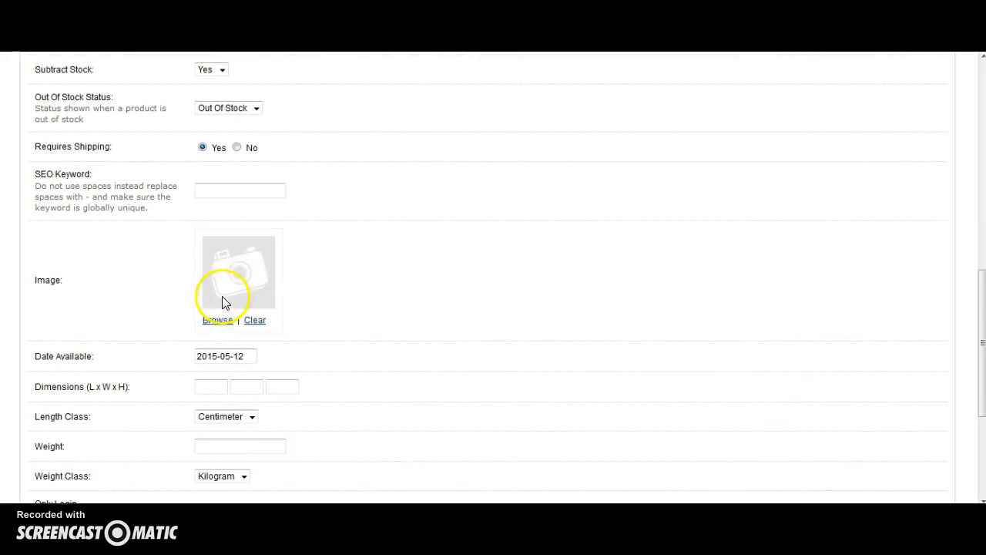
left_click(228, 322)
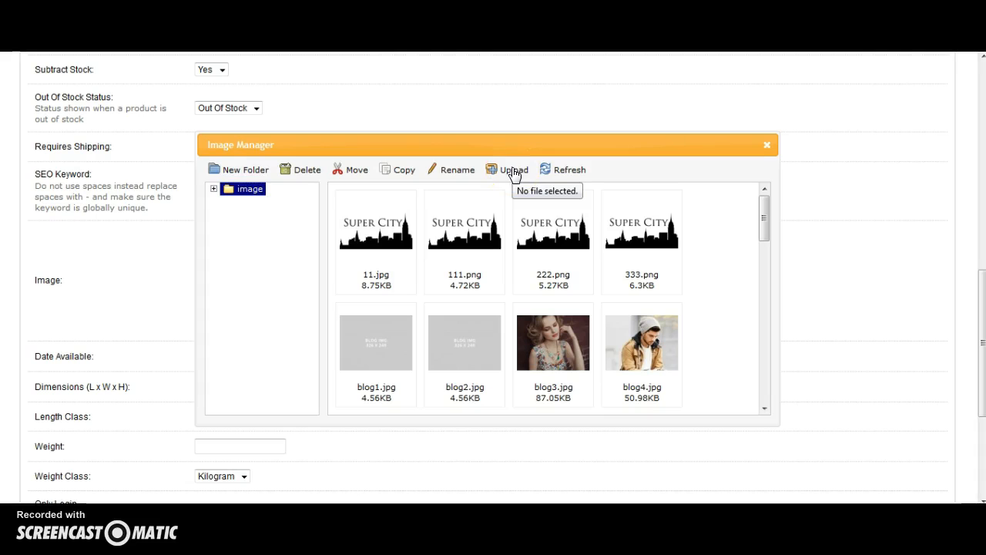
left_click(214, 190)
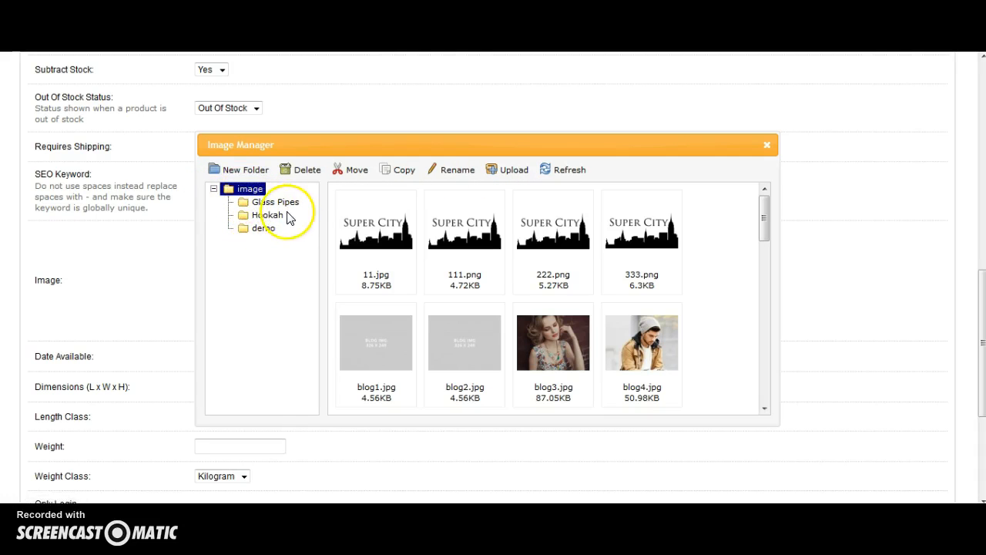
left_click(274, 218)
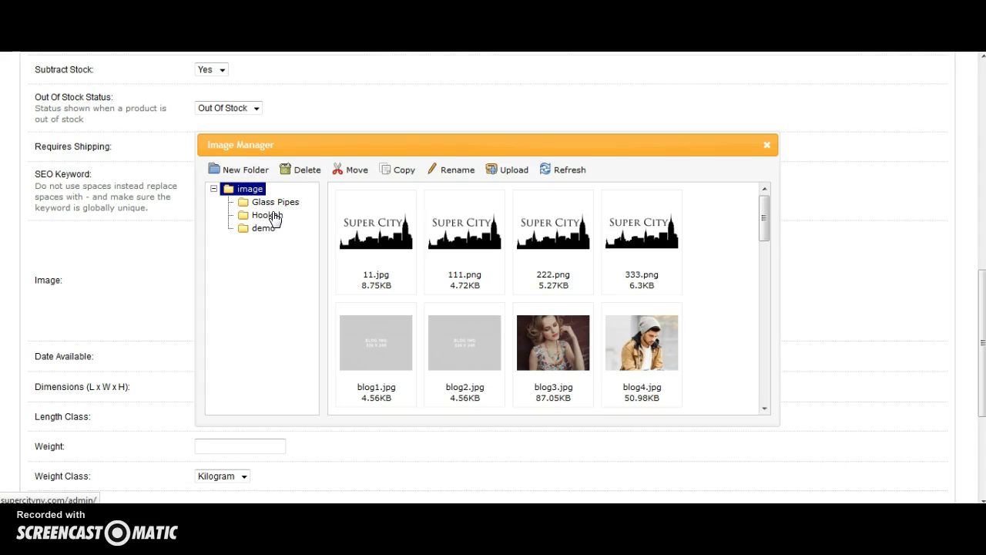
left_click(270, 225)
left_click(266, 228)
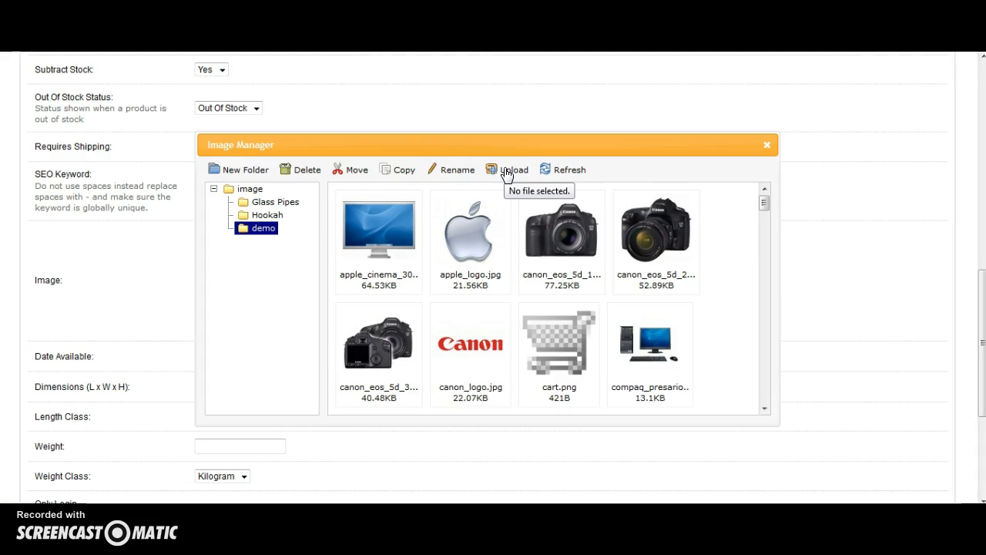
left_click(507, 174)
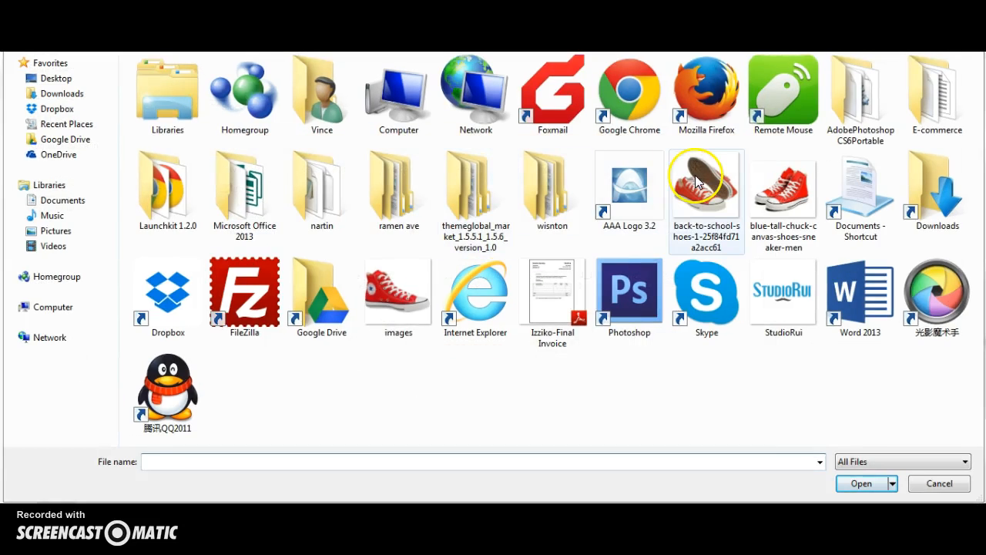
left_click(410, 277)
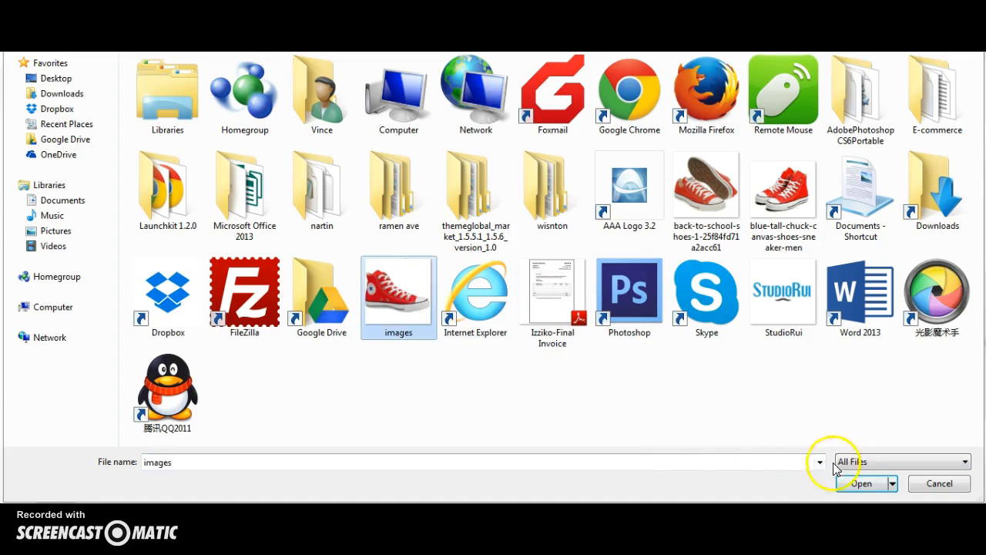
left_click(860, 483)
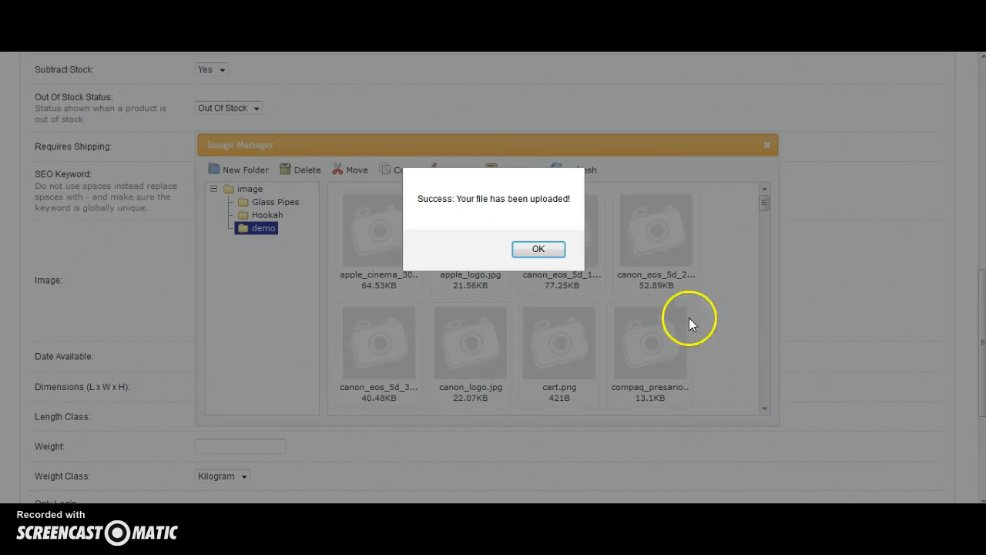
left_click(541, 249)
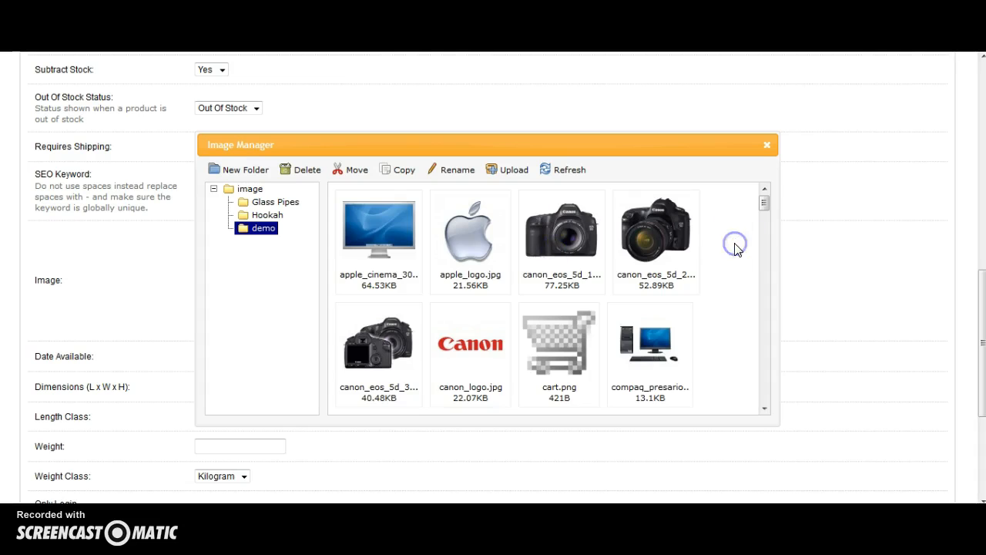
Choose images.jpg from the demo folder as the product's main image.
scroll(736, 249, "down", 5)
scroll(736, 249, "down", 5)
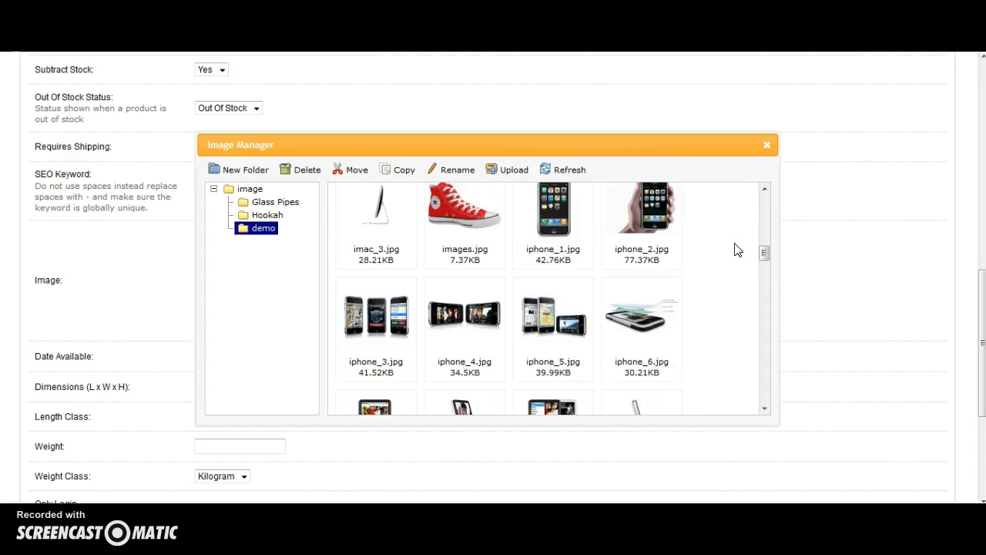
left_click(473, 219)
left_click(473, 219)
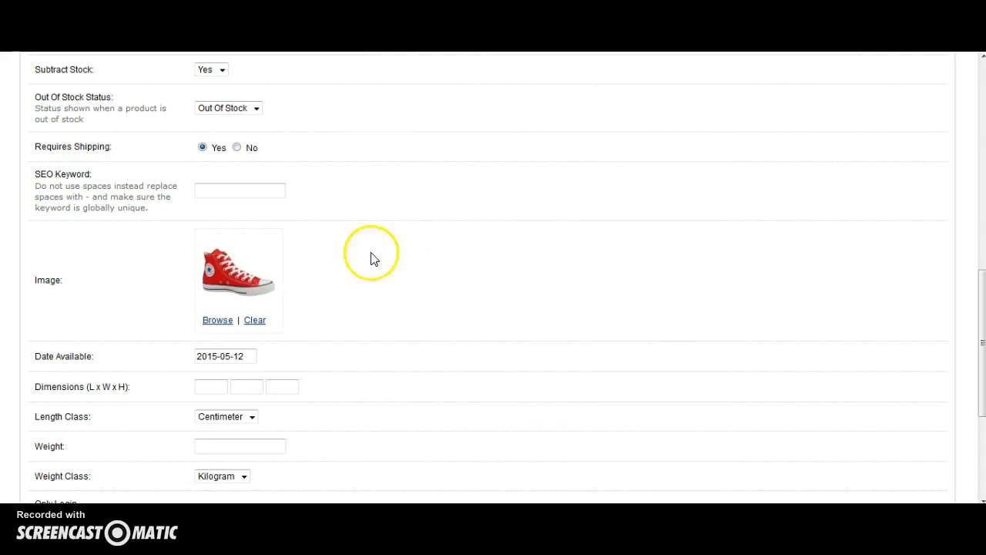
Switch to the TinyPNG site, compress the "images" file and download the compressed images.jpg.
scroll(309, 277, "down", 3)
scroll(325, 283, "up", 4)
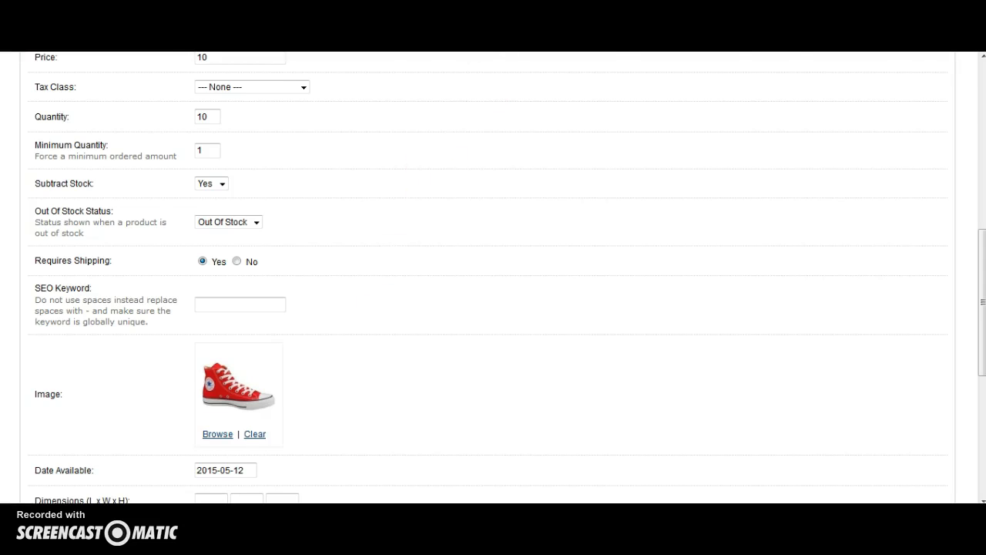
key("ctrl+Tab")
scroll(497, 225, "up", 1)
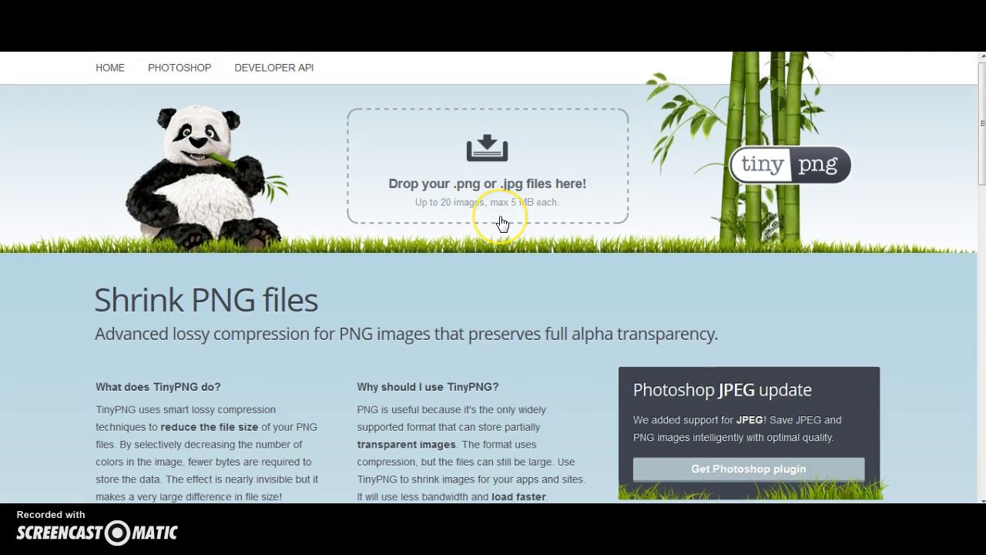
left_click(491, 183)
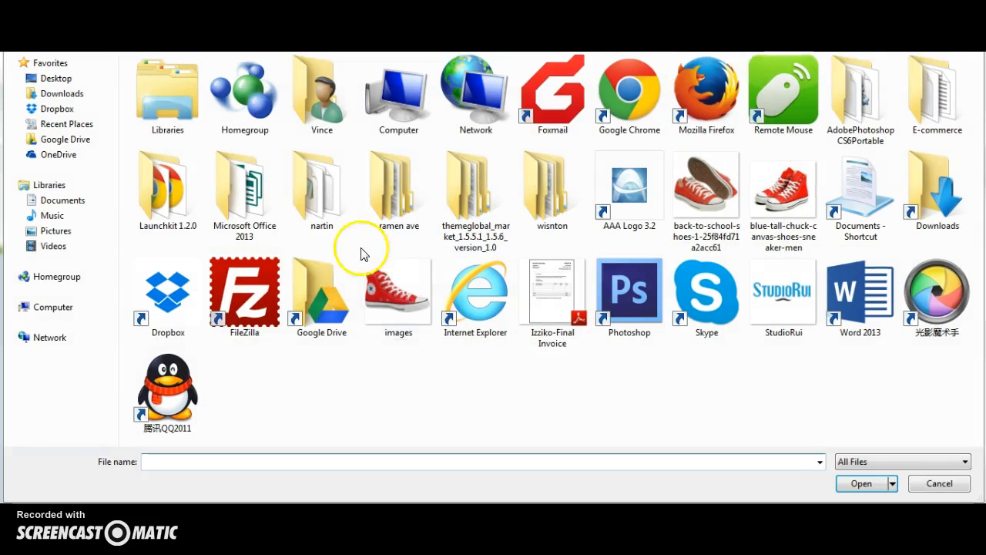
left_click(397, 296)
left_click(783, 460)
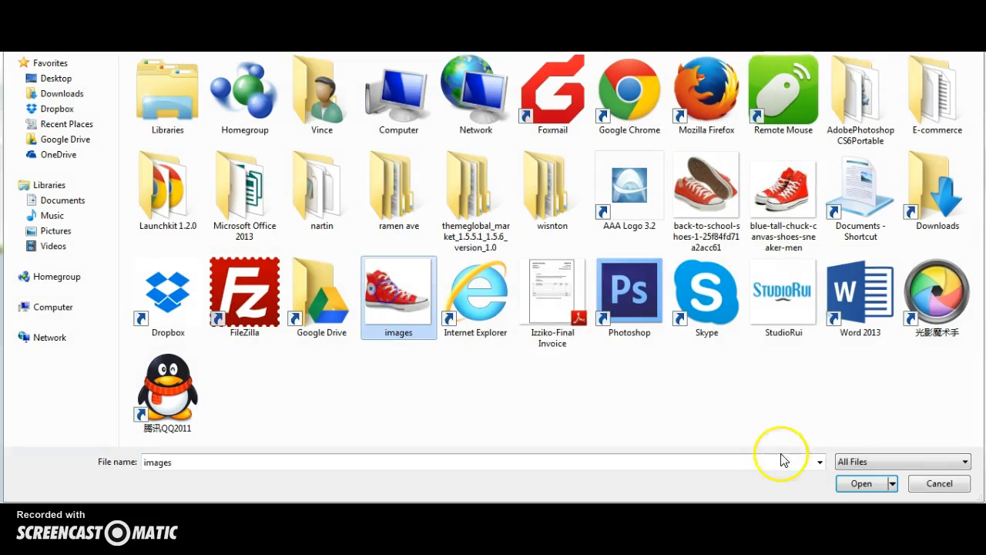
left_click(861, 484)
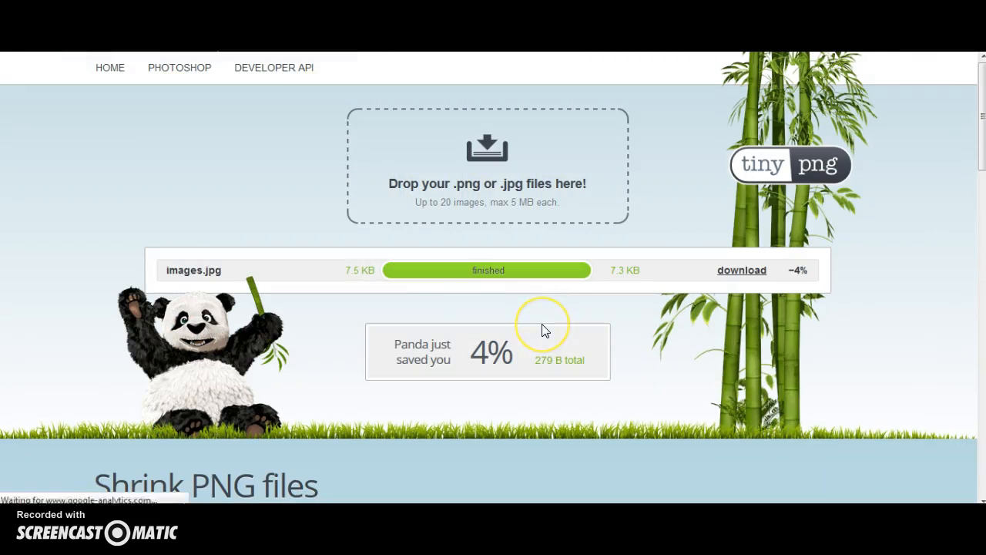
left_click(721, 273)
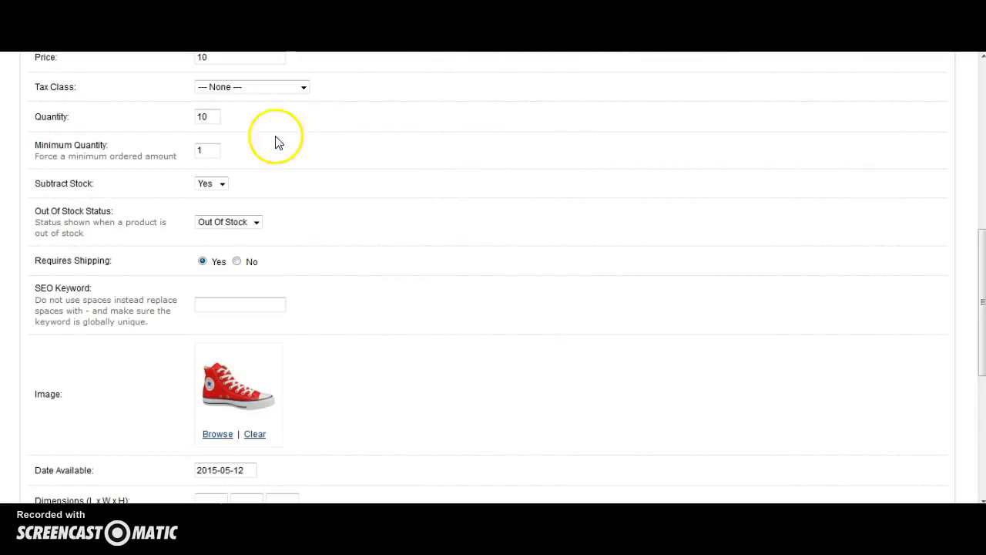
On the Links section, assign the categories Ashtrays, Ashtrays > Ceramic, Ashtrays > Glass and Ashtrays > Metal.
scroll(411, 234, "up", 5)
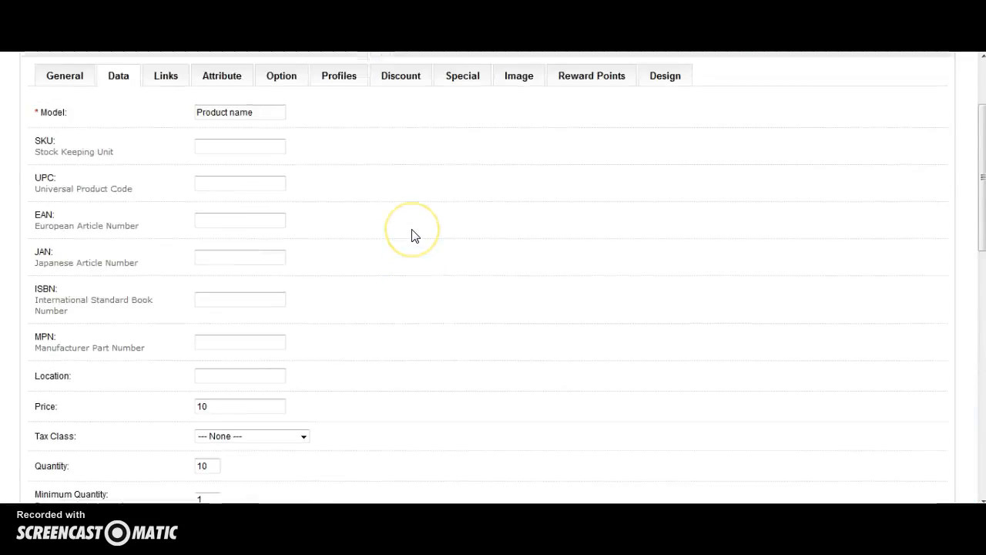
scroll(413, 234, "up", 2)
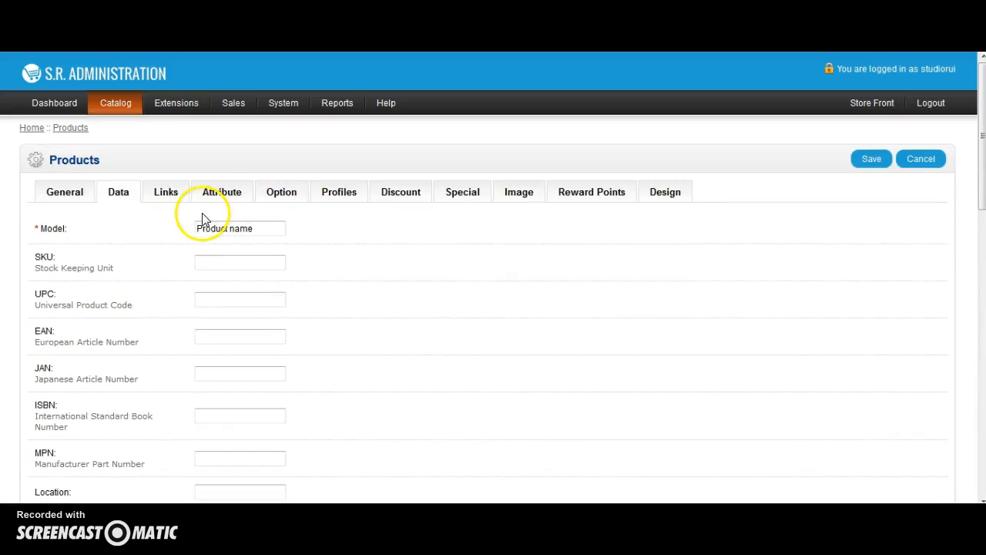
left_click(165, 196)
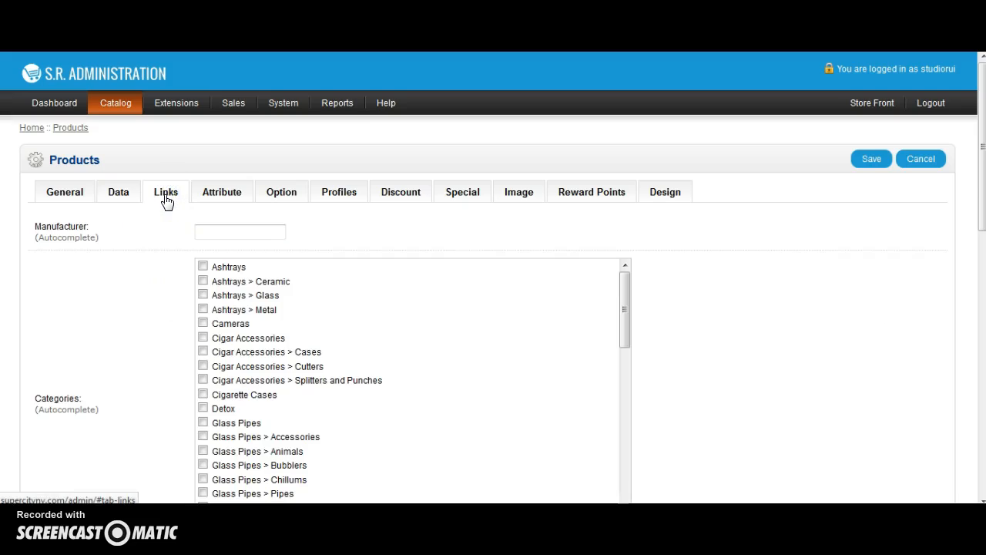
scroll(166, 200, "down", 2)
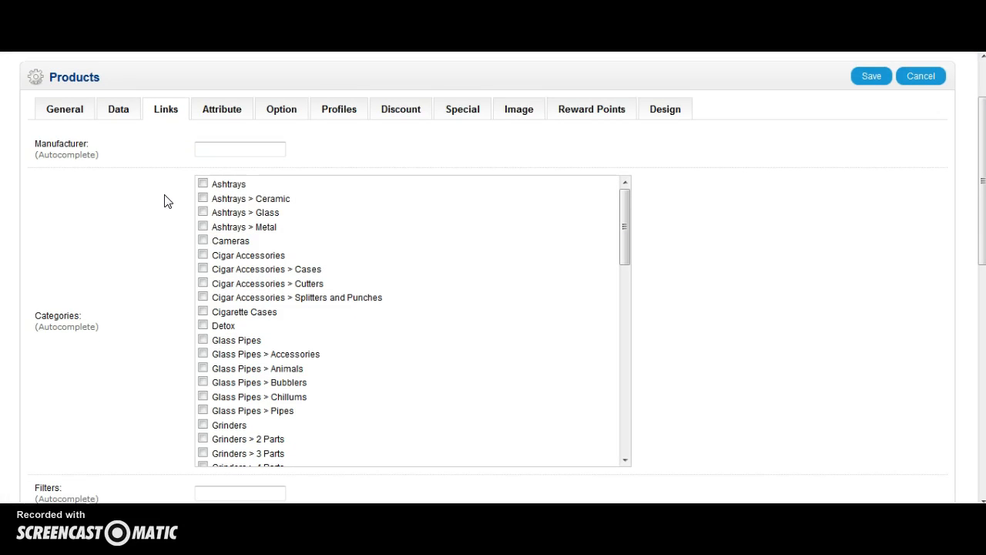
left_click(219, 183)
left_click(204, 185)
left_click(203, 199)
left_click(204, 227)
On the Image section, add an extra image by uploading the blue-tall-chuck canvas shoe file to the demo folder and choosing it.
left_click(534, 115)
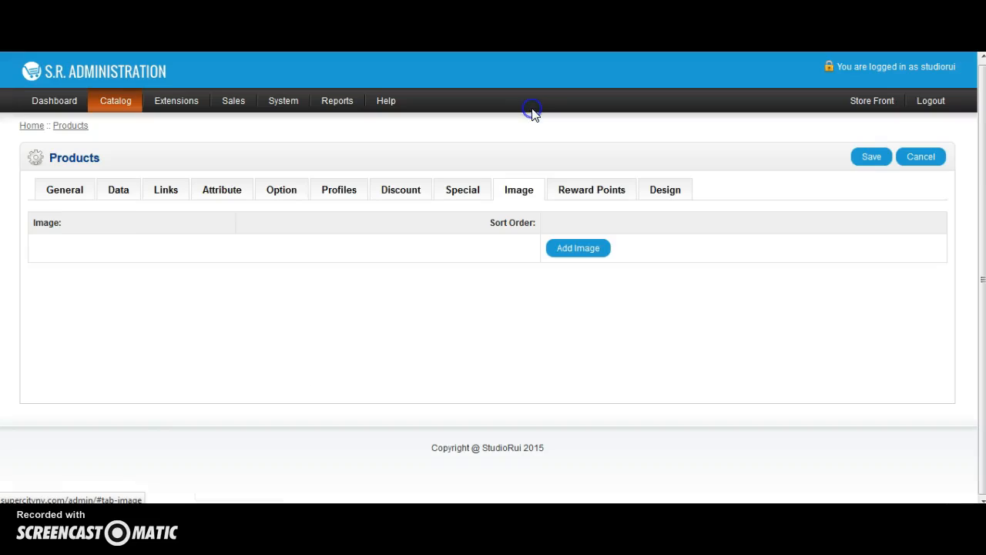
left_click(579, 250)
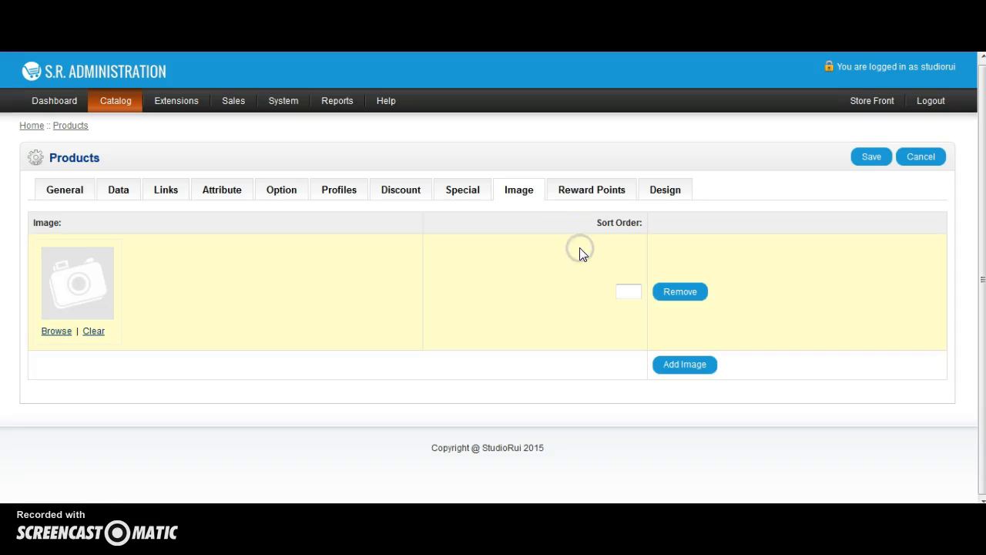
left_click(58, 337)
left_click(218, 191)
left_click(264, 229)
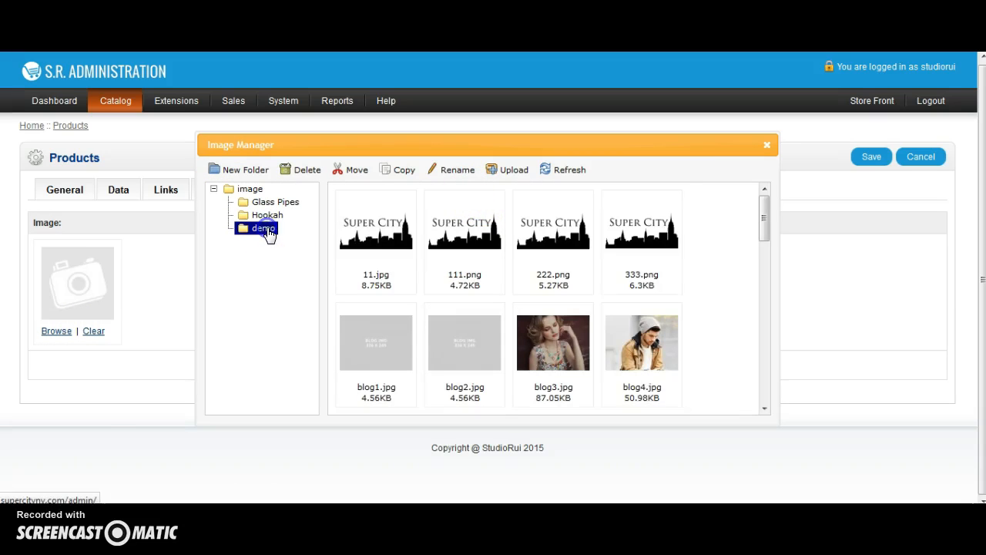
left_click(510, 170)
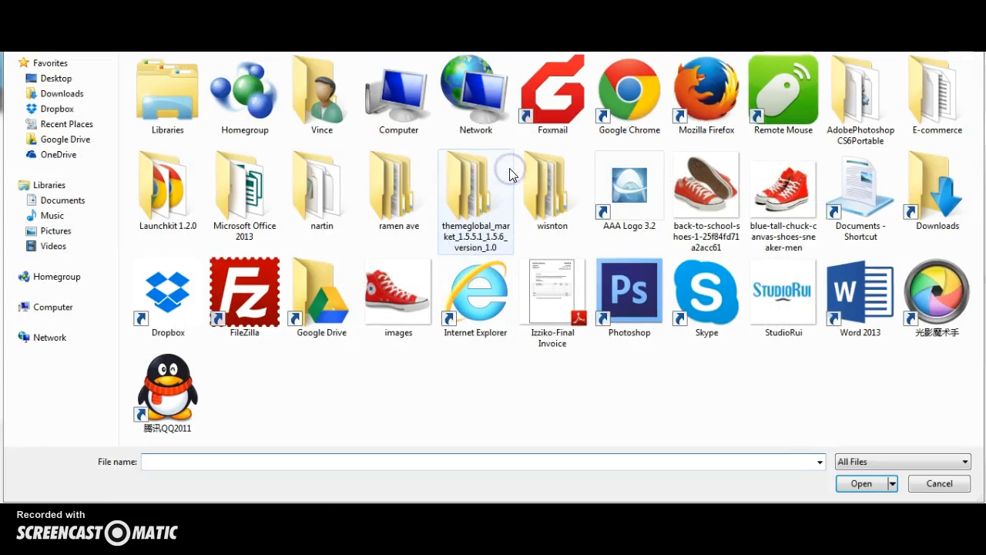
left_click(784, 197)
left_click(876, 483)
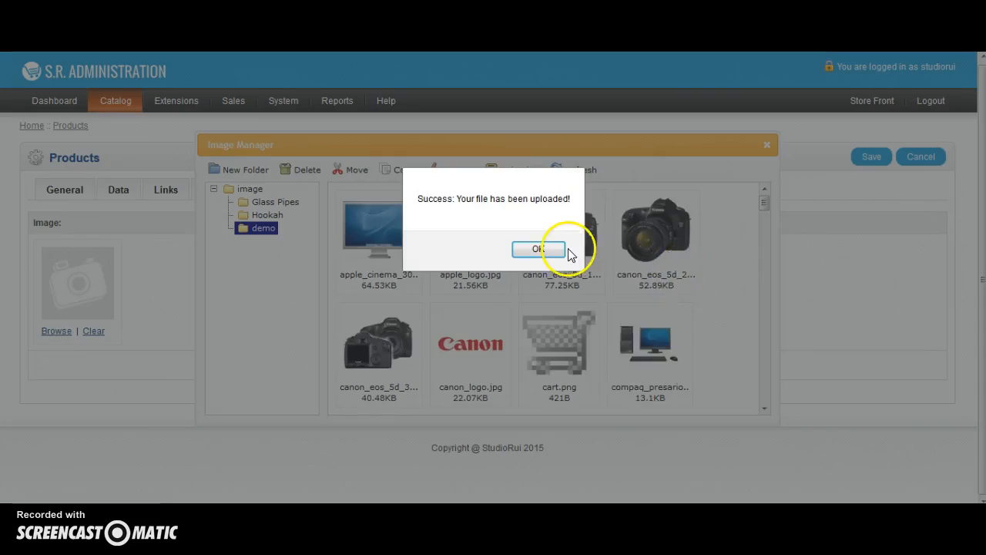
left_click(557, 252)
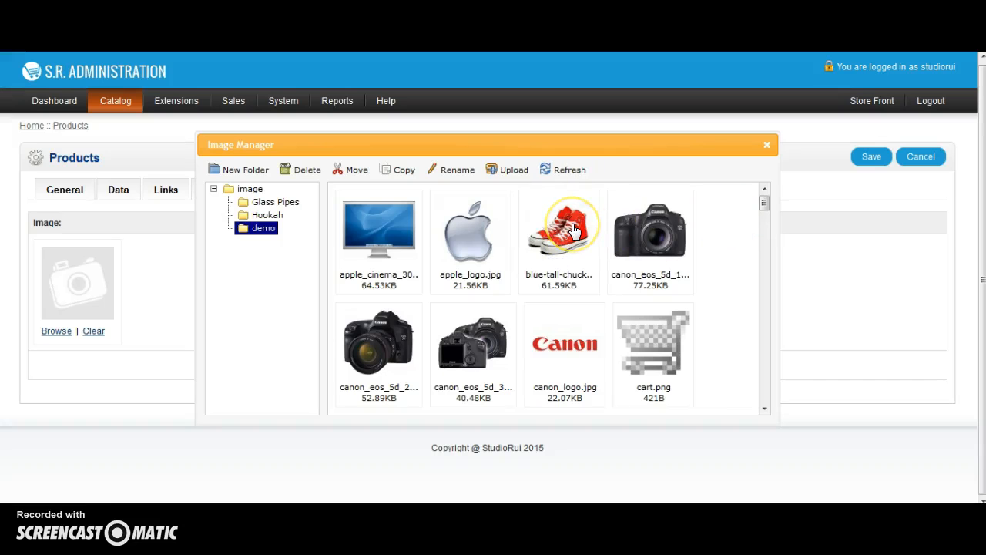
double_click(572, 227)
Add a second extra image by uploading the back-to-school shoe file to the demo folder and choosing it.
left_click(672, 368)
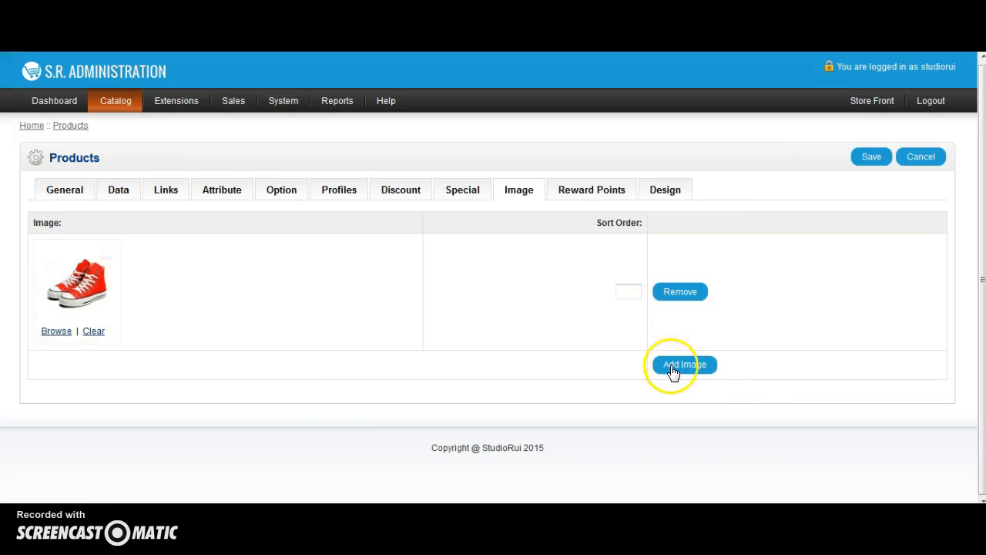
left_click(54, 450)
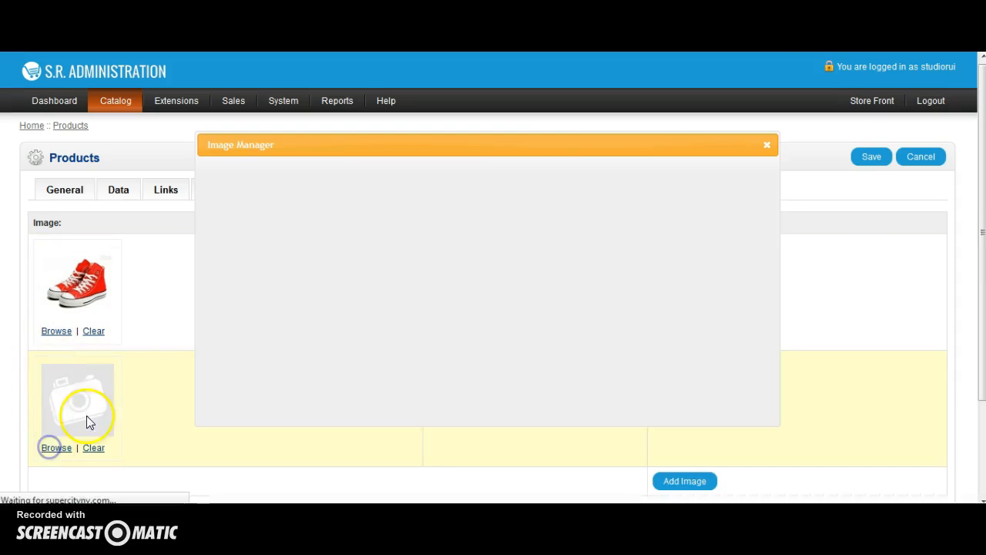
left_click(214, 189)
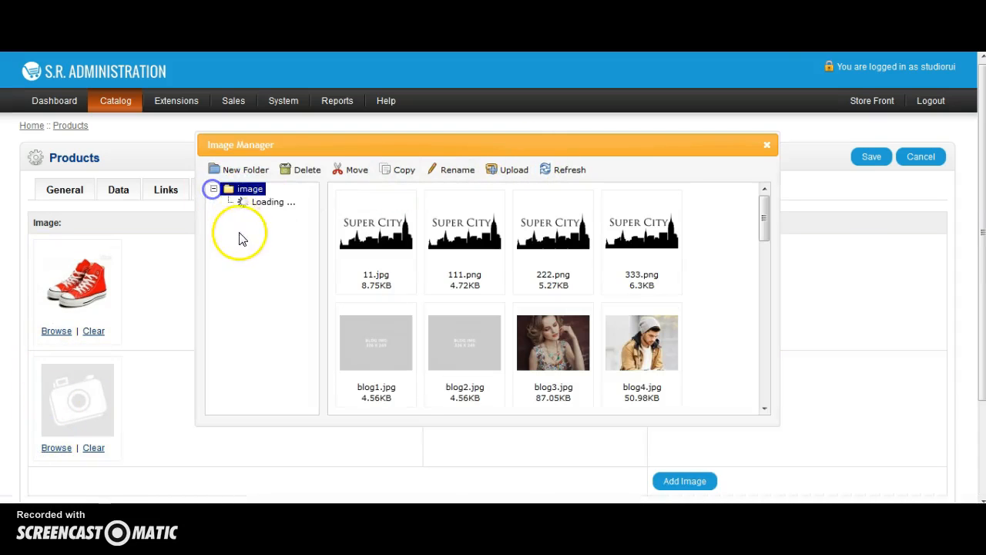
left_click(263, 228)
left_click(496, 171)
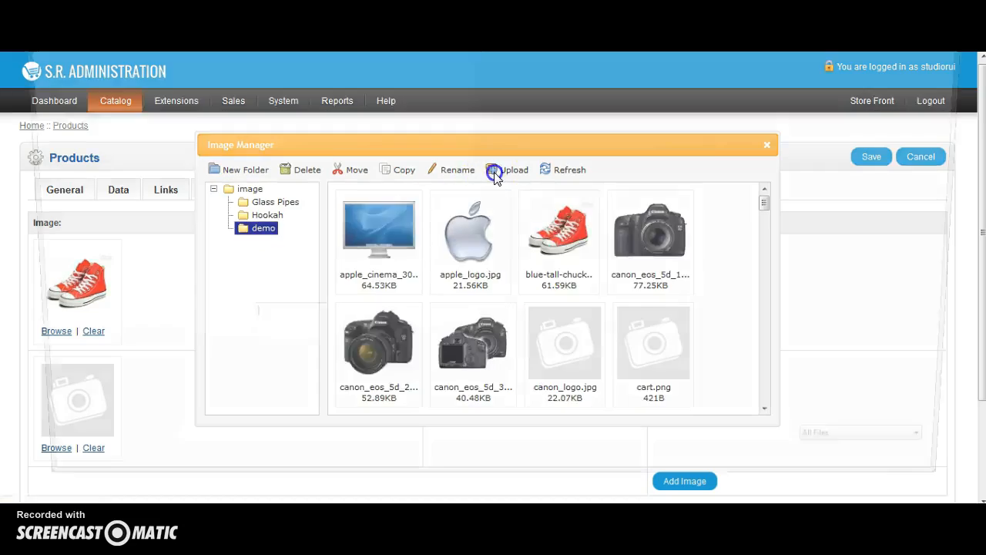
double_click(707, 201)
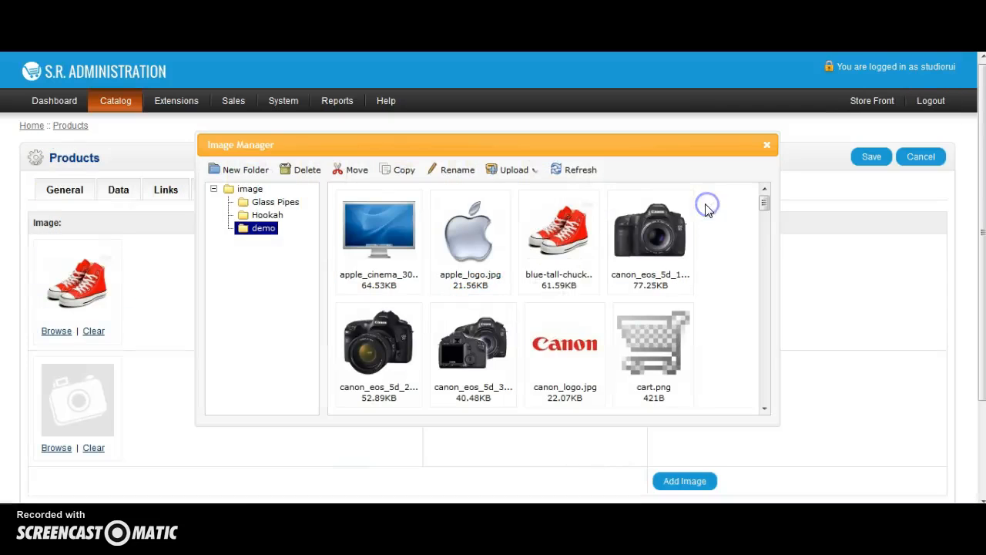
left_click(547, 249)
double_click(552, 229)
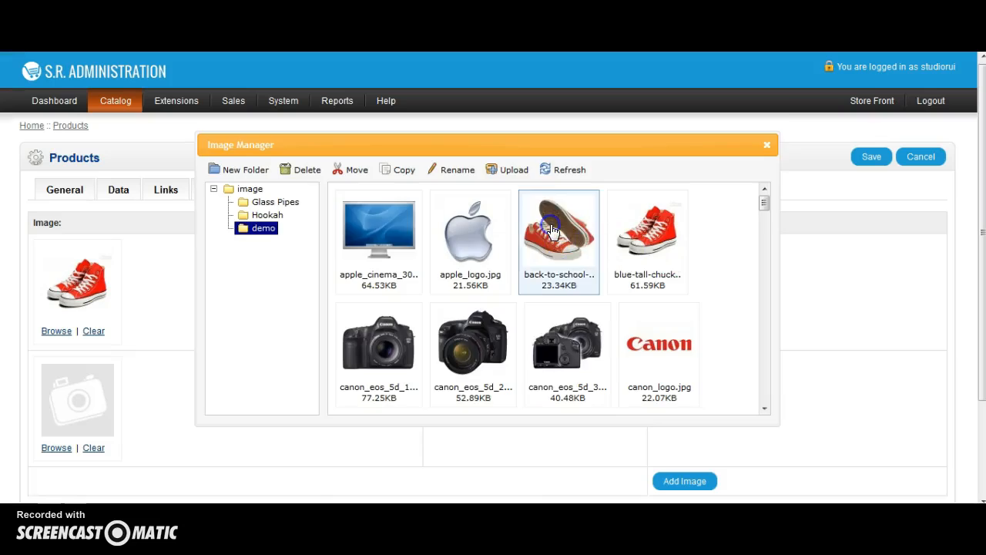
scroll(557, 240, "down", 3)
scroll(633, 225, "up", 3)
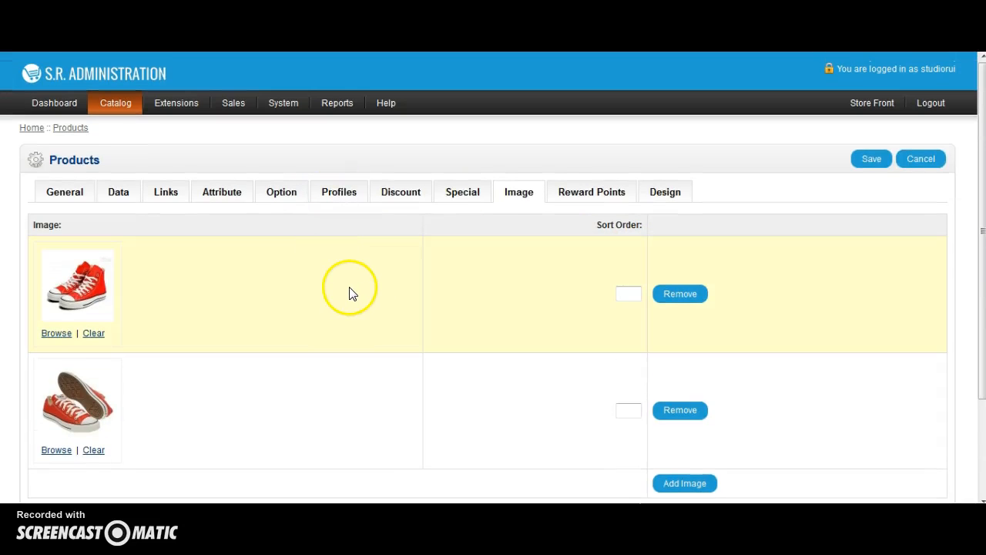
Save the new product.
left_click(869, 160)
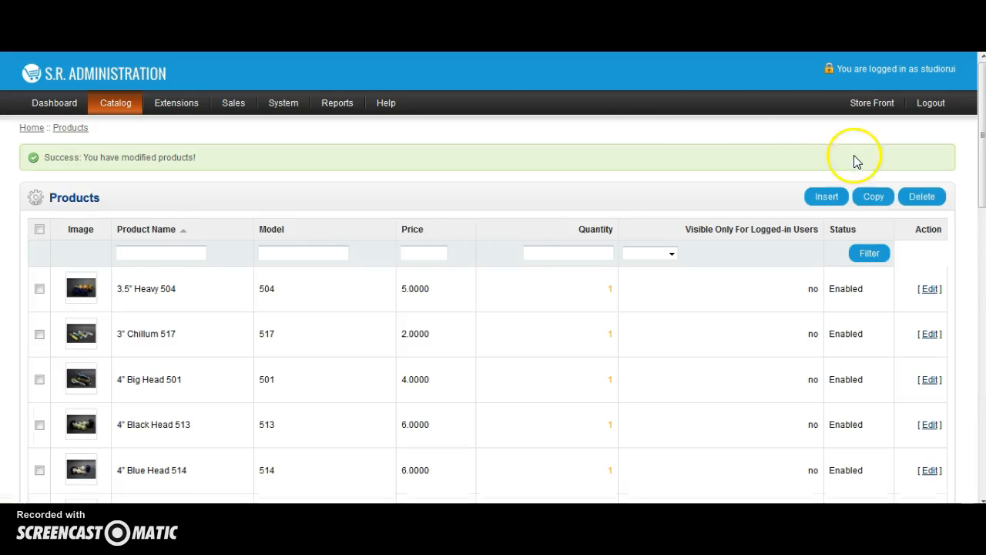
Switch to the storefront tab and open the Ashtrays category page to check its listing.
key("ctrl+Tab")
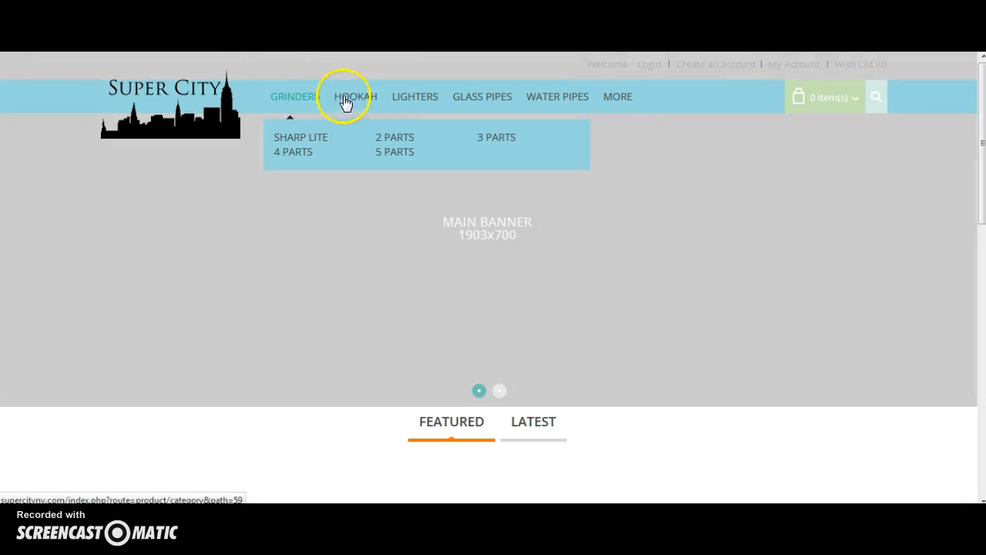
mouse_move(370, 100)
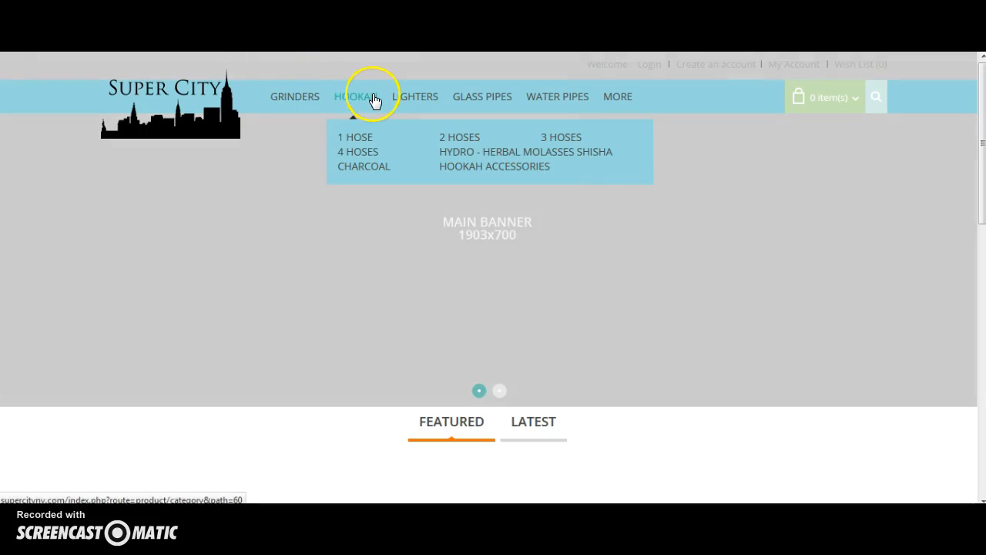
mouse_move(552, 101)
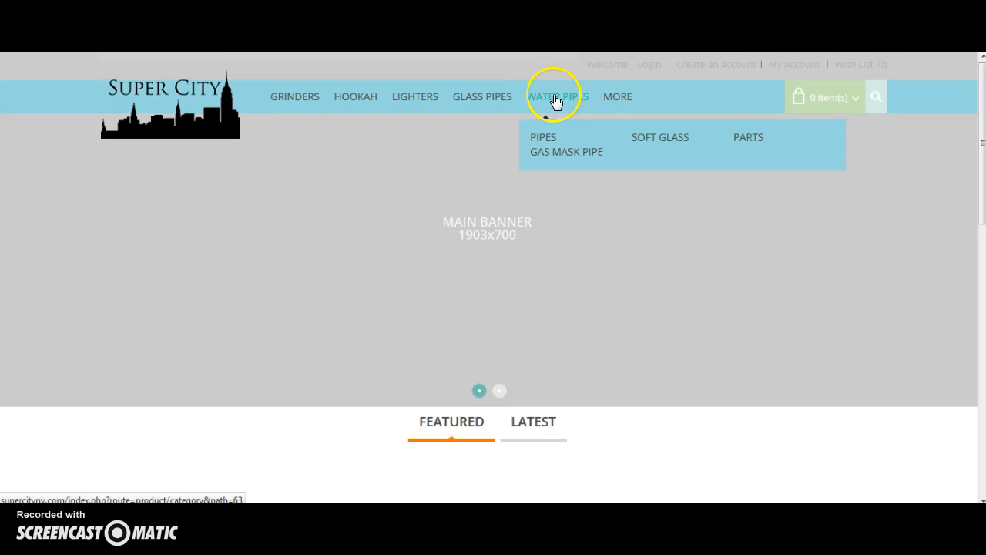
mouse_move(607, 99)
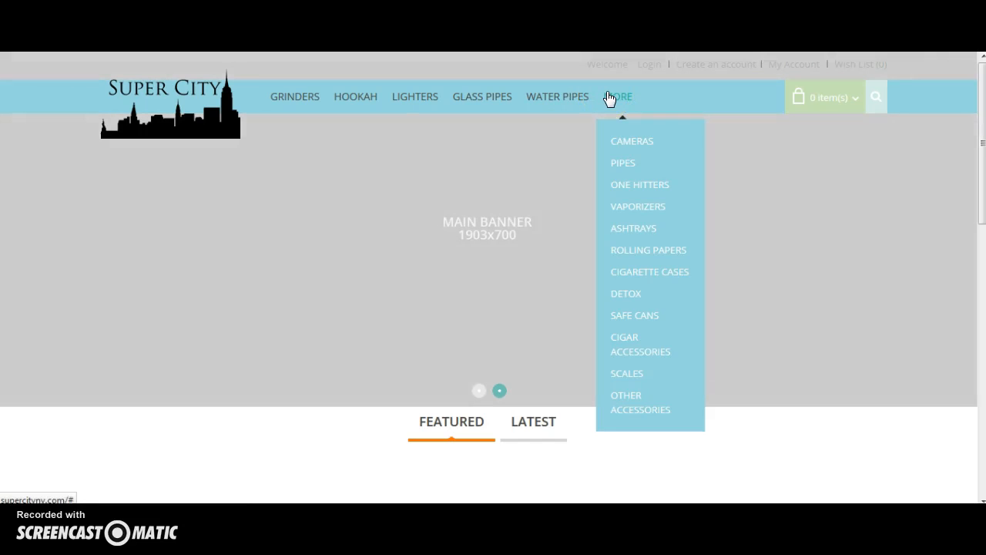
left_click(627, 230)
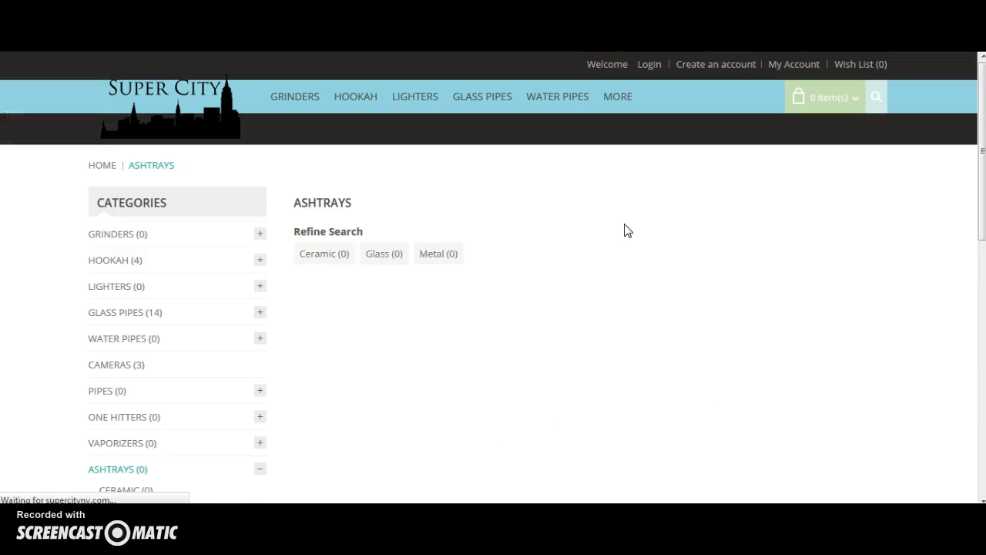
scroll(626, 230, "down", 2)
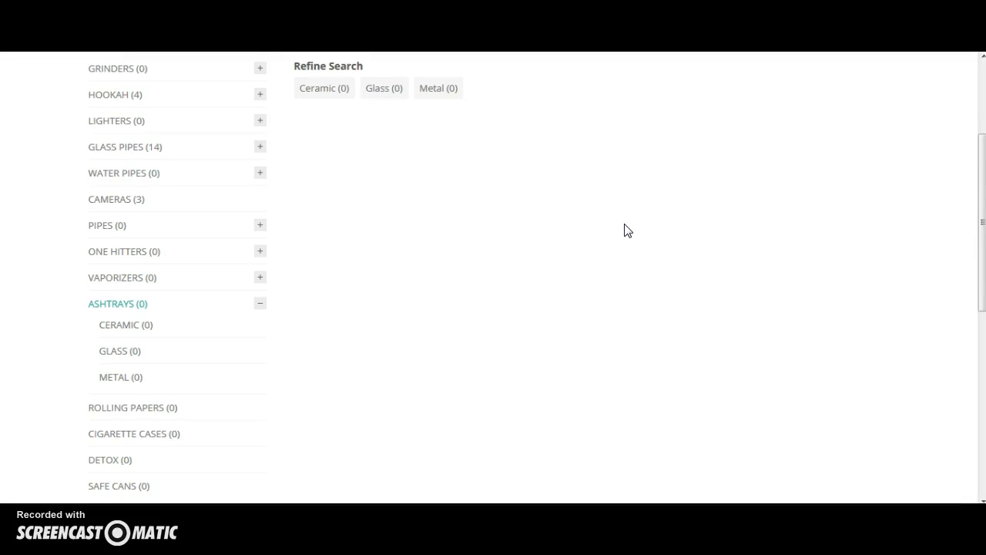
scroll(626, 230, "up", 2)
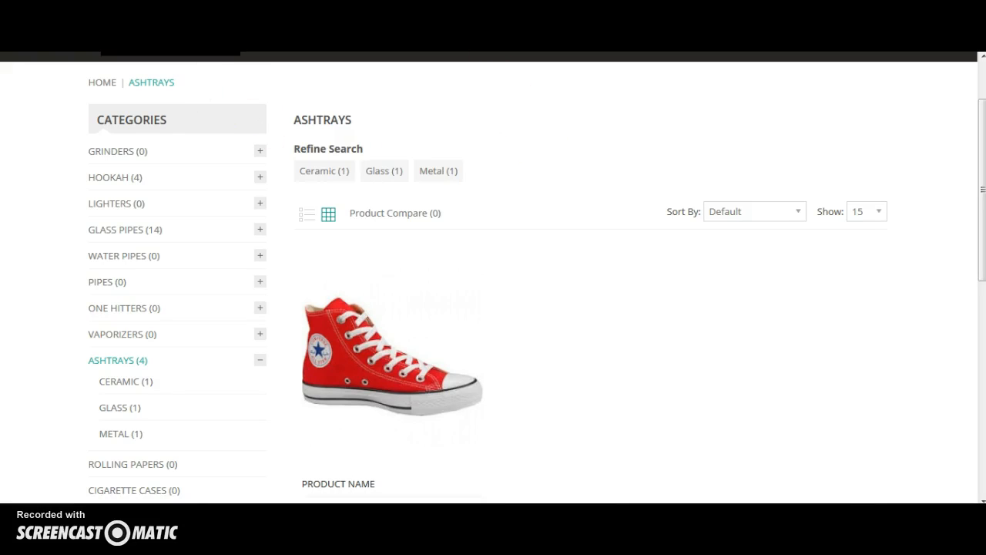
Back in the admin, open the new product for editing and review its Links and Data tabs.
key("ctrl+Tab")
scroll(425, 320, "down", 3)
scroll(425, 320, "down", 3)
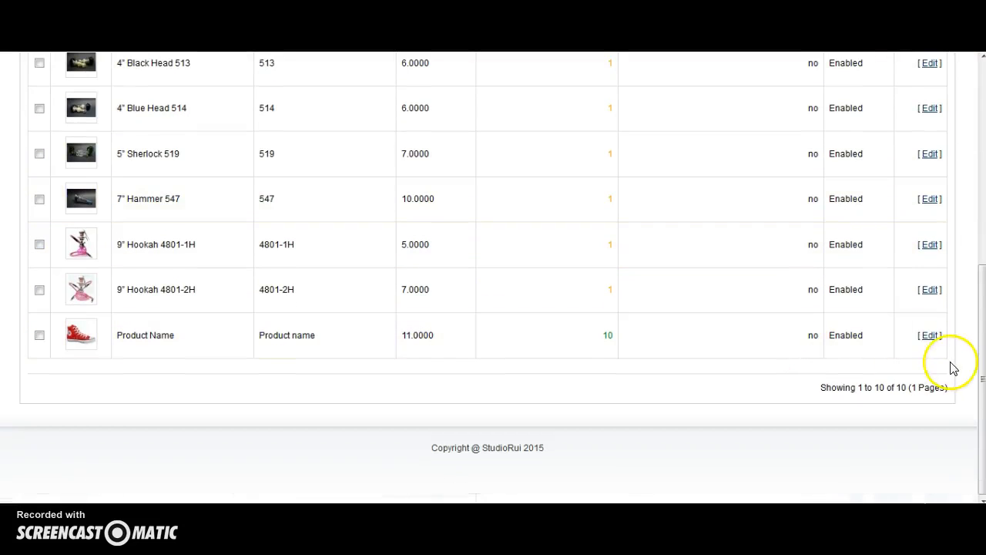
left_click(930, 337)
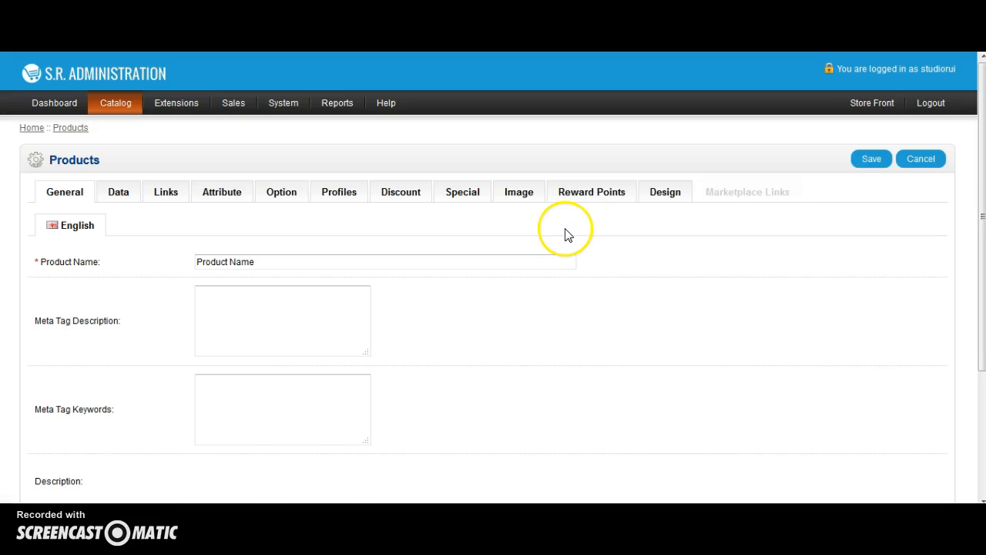
left_click(169, 194)
scroll(339, 277, "down", 3)
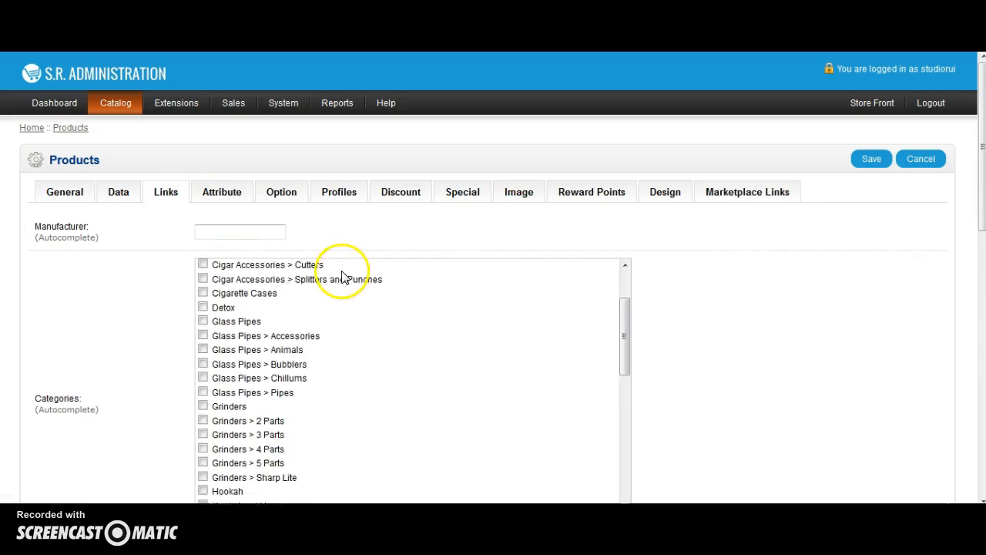
left_click(119, 199)
scroll(251, 262, "down", 4)
scroll(253, 265, "down", 5)
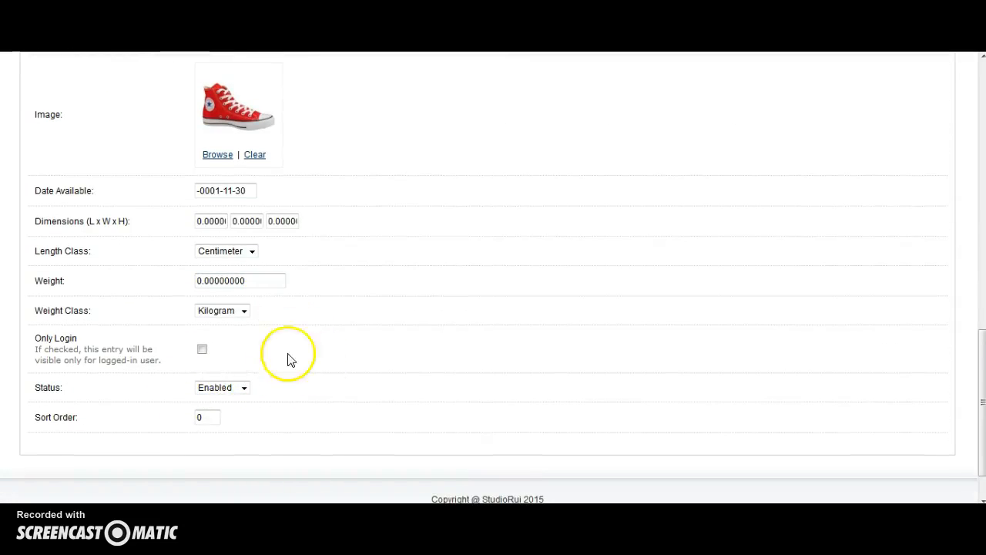
scroll(832, 283, "up", 10)
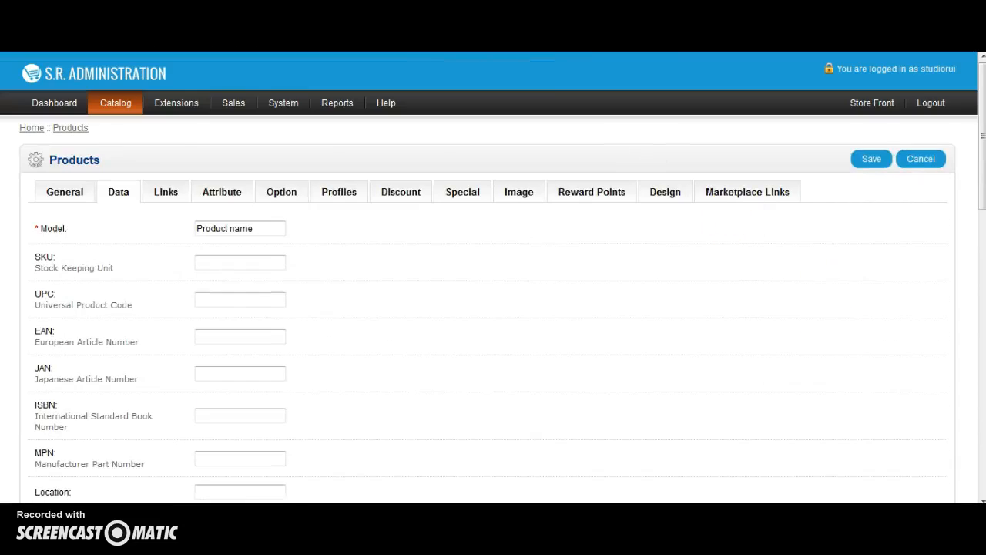
In the storefront, open the new product from the Ashtrays category and browse its extra images and description.
key("ctrl+Tab")
scroll(546, 248, "down", 1)
scroll(547, 248, "down", 1)
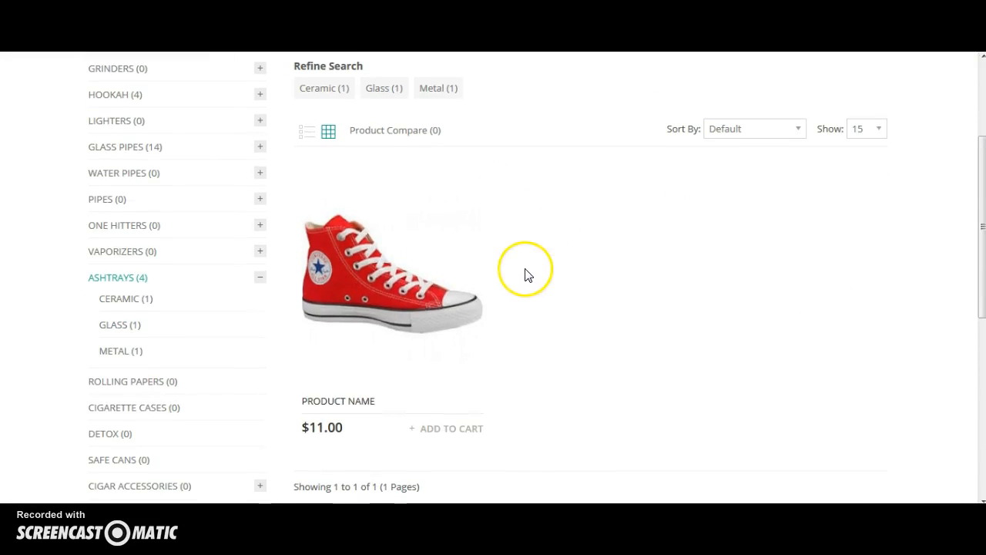
left_click(392, 302)
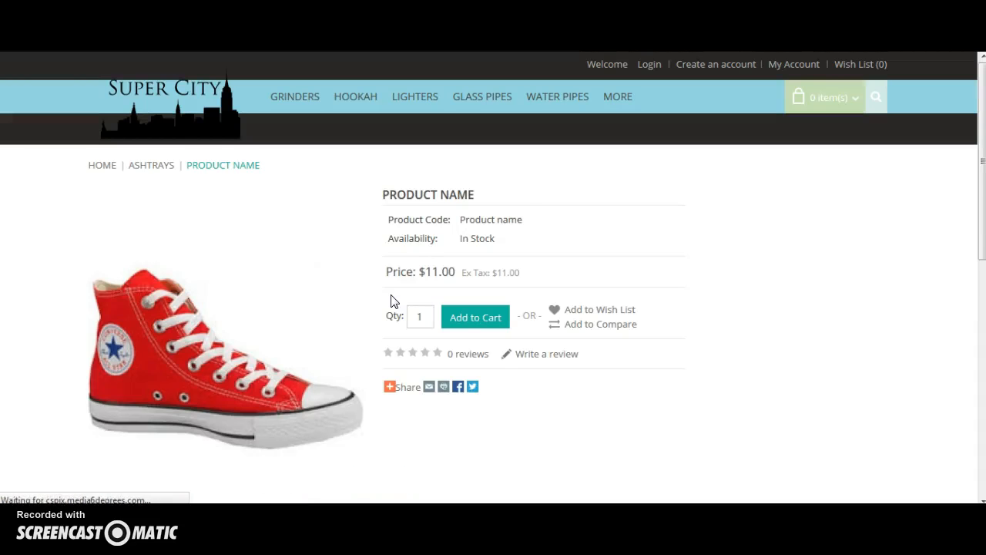
scroll(529, 97, "down", 2)
scroll(514, 135, "up", 1)
scroll(410, 279, "down", 1)
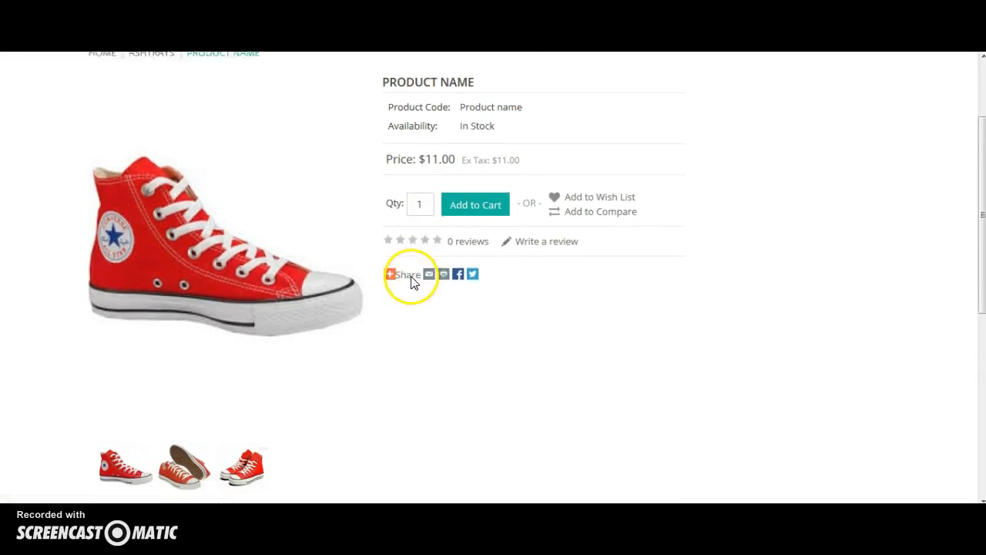
left_click(194, 419)
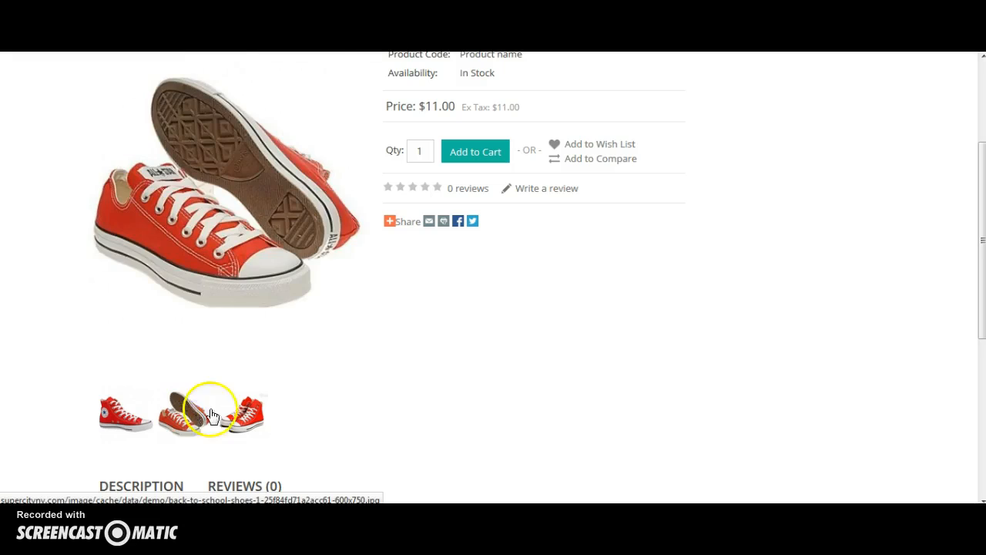
scroll(447, 354, "down", 2)
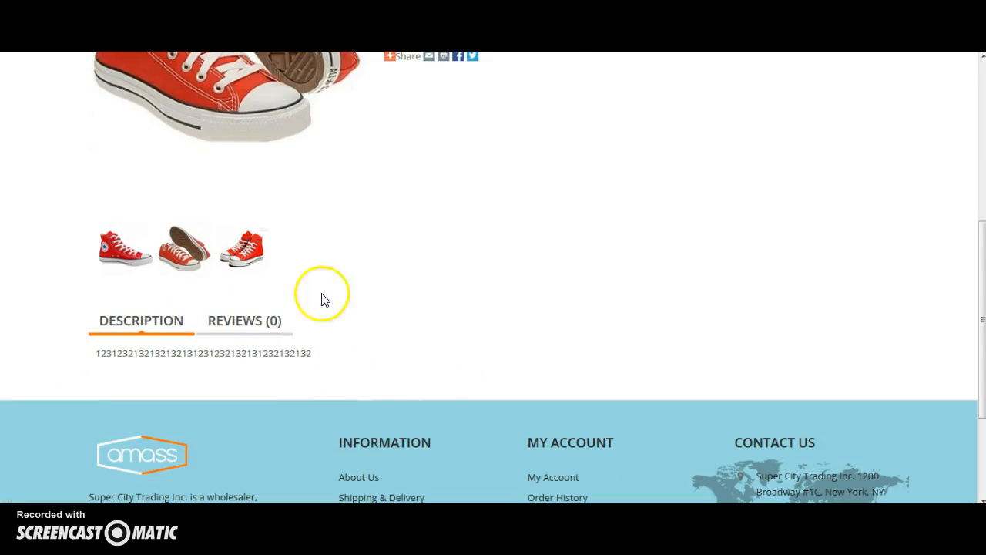
scroll(498, 330, "up", 3)
scroll(498, 330, "up", 1)
scroll(497, 330, "down", 1)
scroll(497, 333, "up", 1)
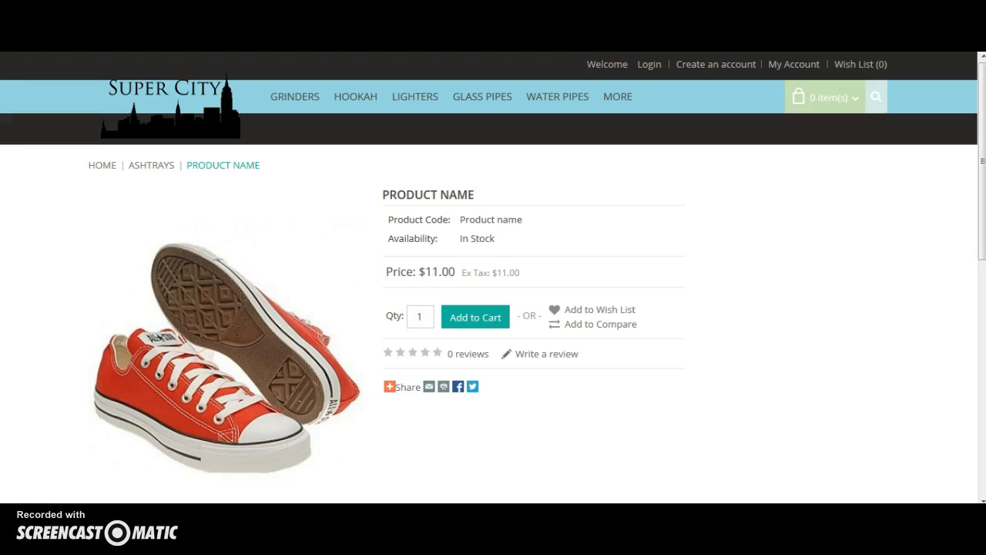
scroll(494, 277, "down", 1)
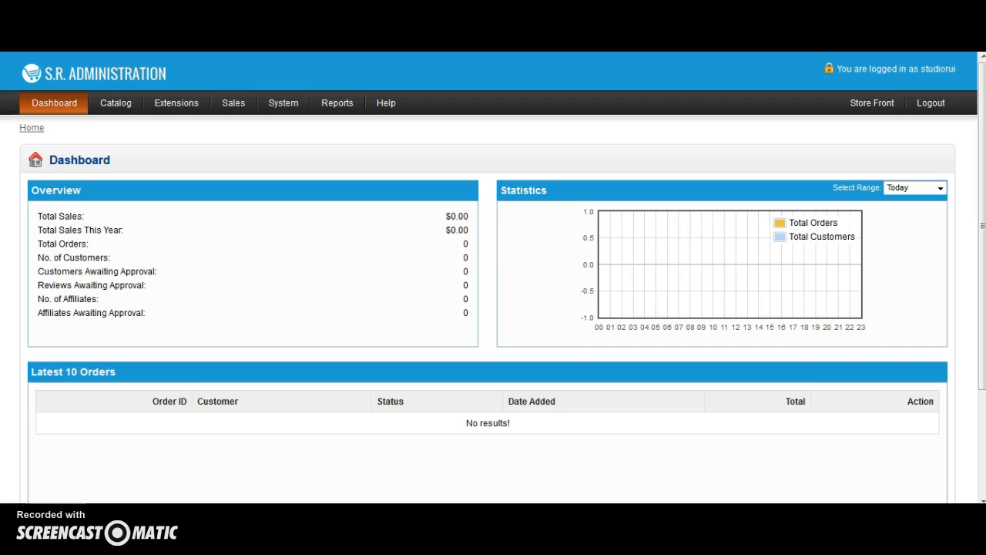
Open the Ashtrays category for editing in the admin and examine its Data settings, then return to the category list.
mouse_move(114, 99)
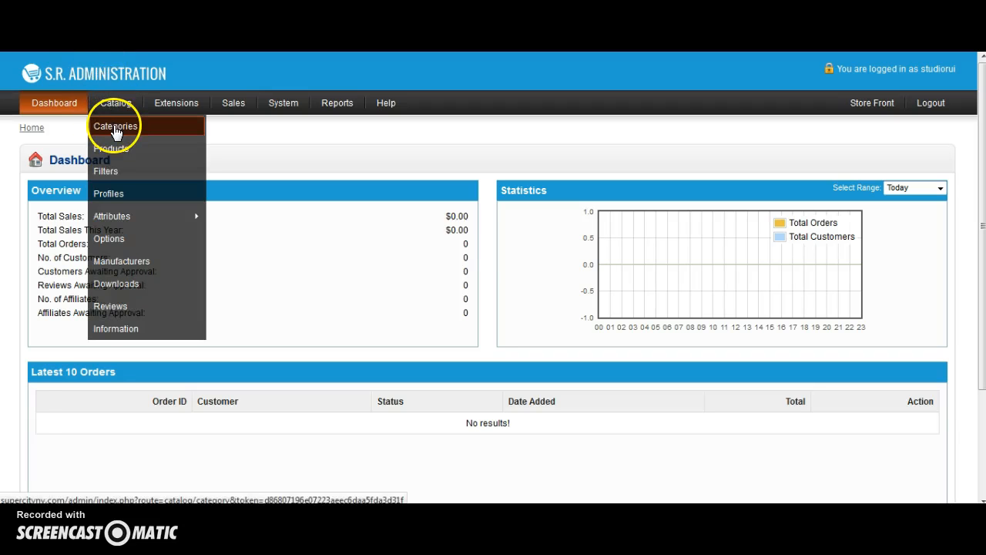
left_click(115, 129)
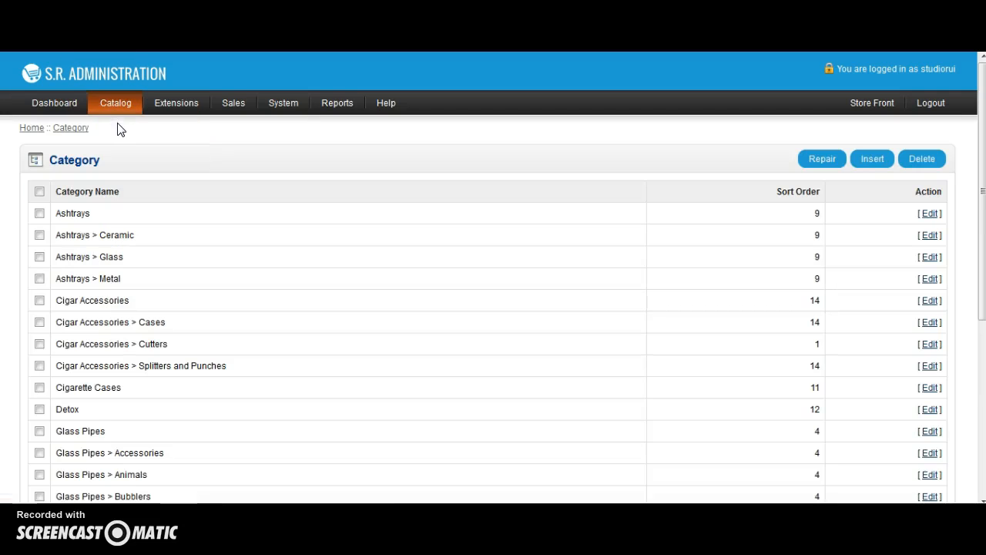
left_click(39, 213)
left_click(934, 216)
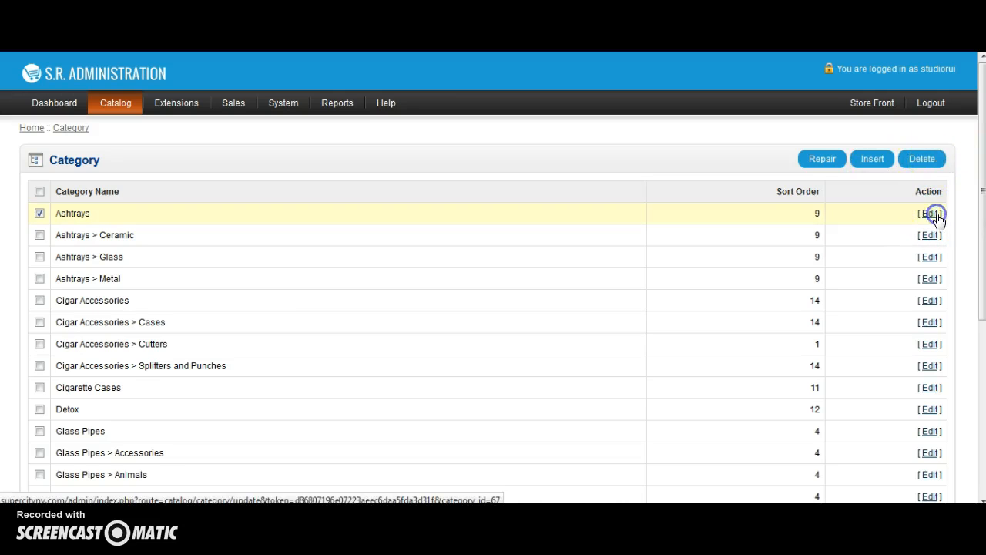
scroll(863, 212, "down", 1)
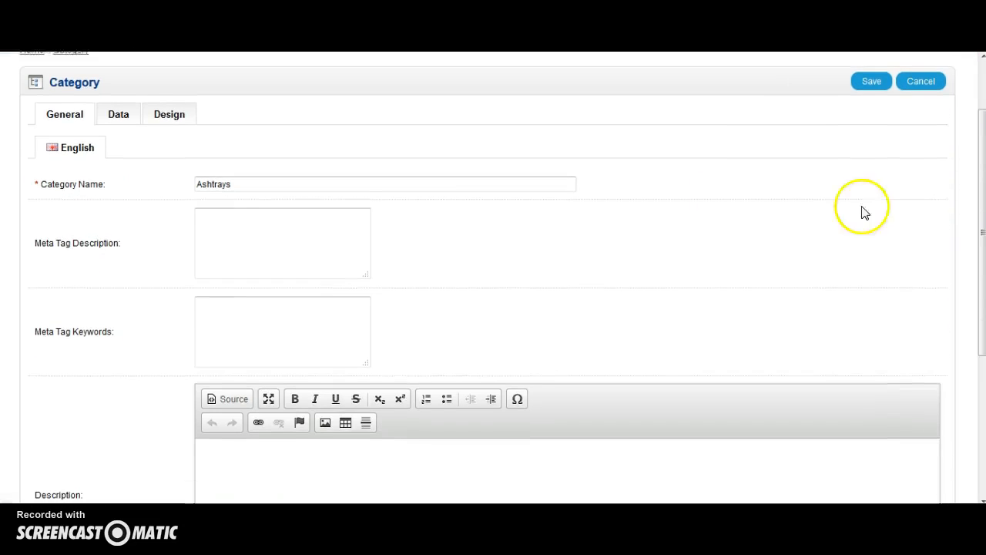
left_click(294, 178)
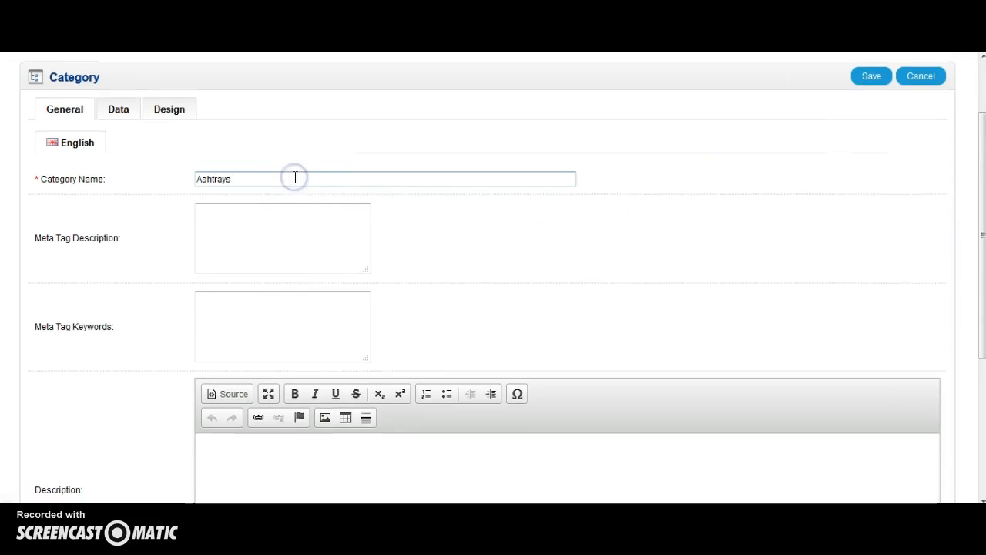
left_click(121, 110)
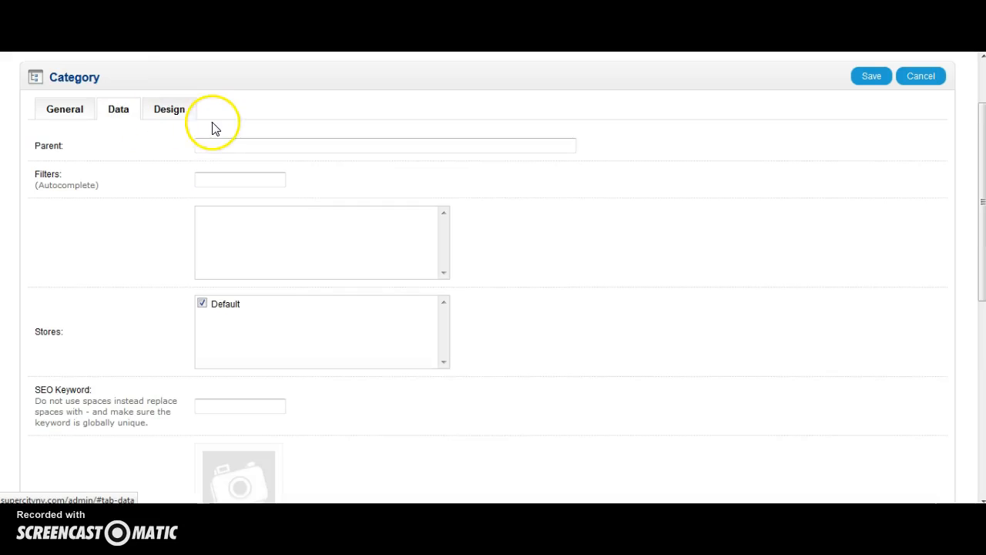
left_click(262, 205)
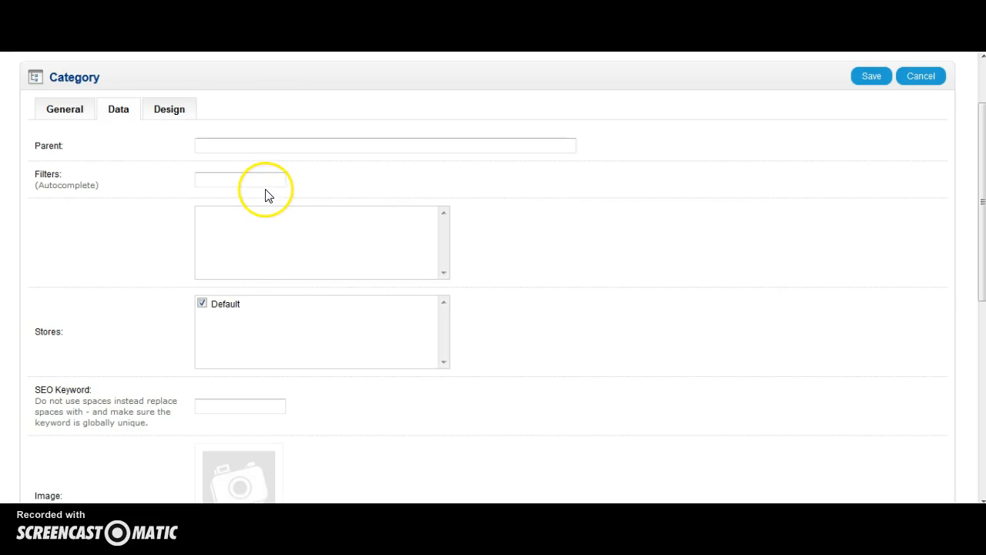
left_click(271, 150)
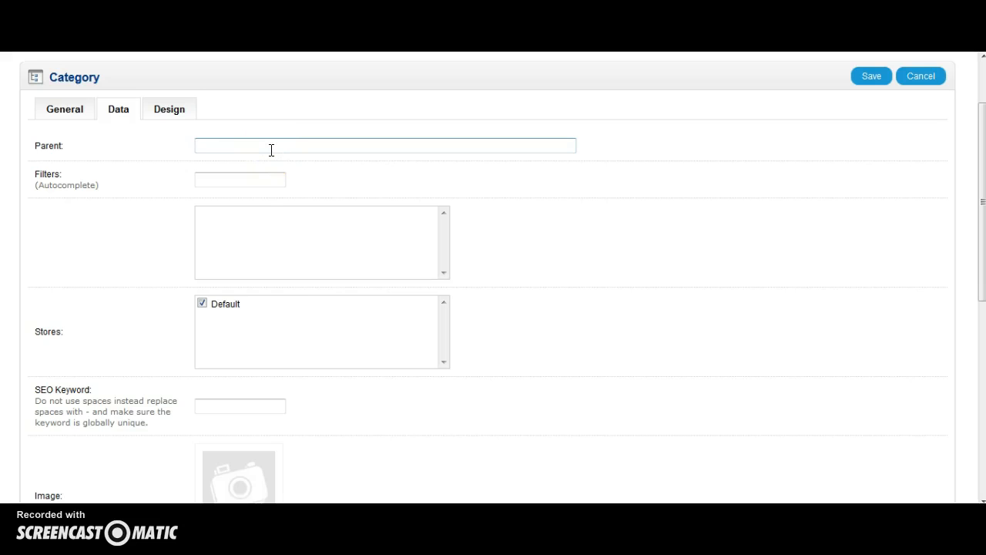
key("alt+Left")
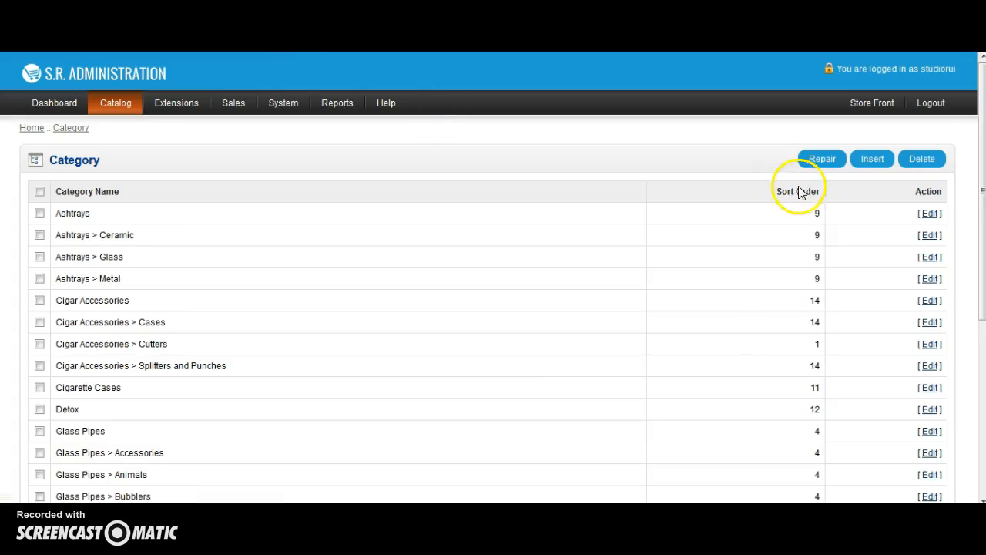
Edit the Ceramic category, set its parent to Ashtrays, and save it.
left_click(932, 236)
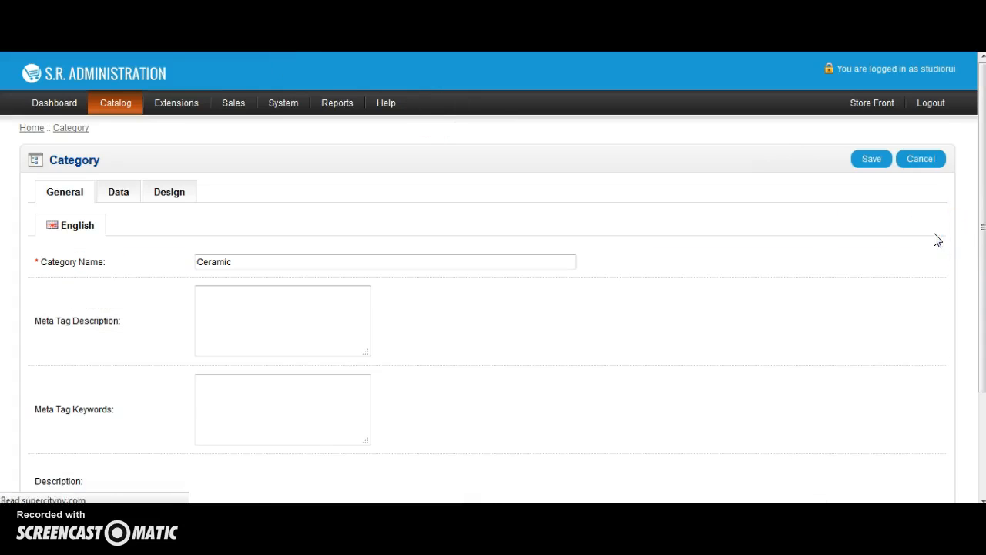
left_click(119, 193)
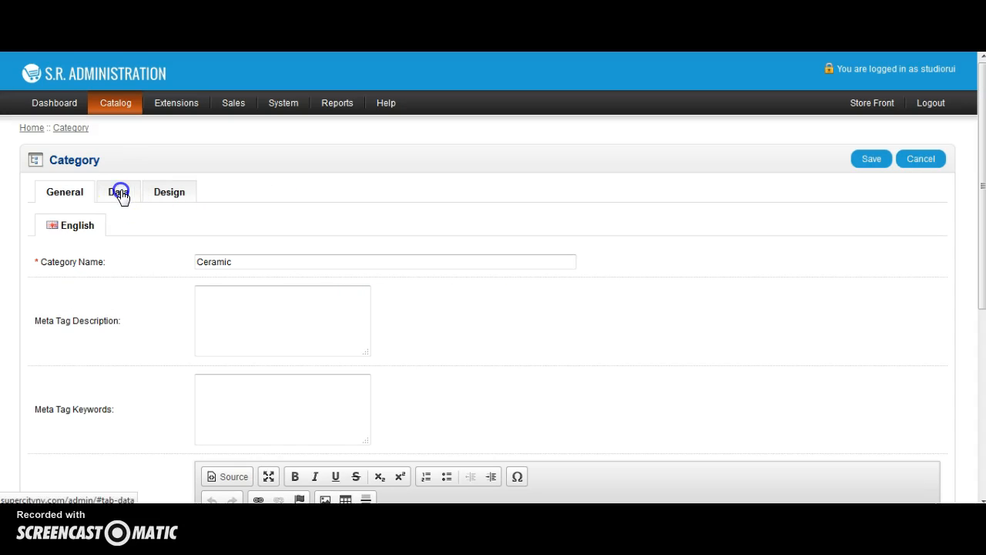
left_click(255, 225)
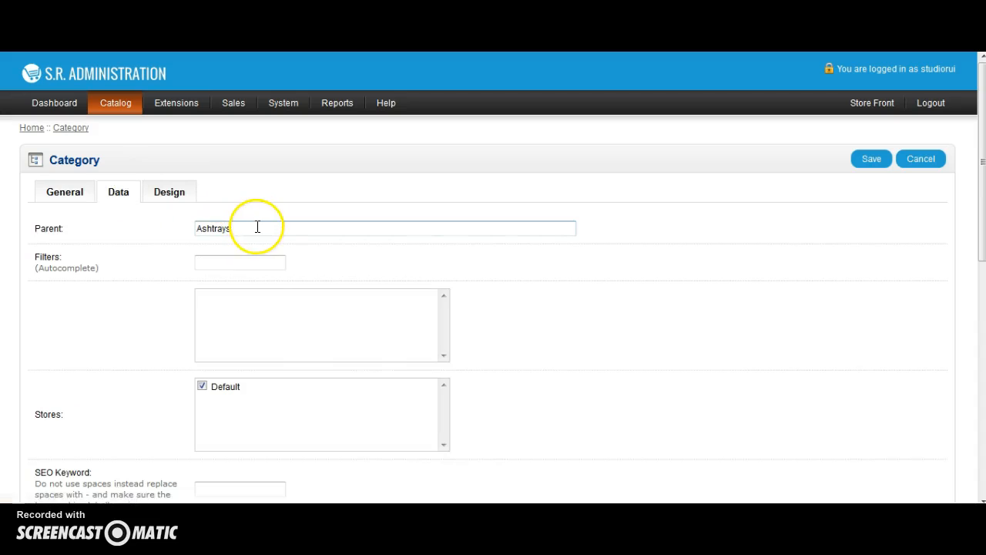
left_click(262, 229)
left_click_drag(262, 228, 158, 234)
type("As")
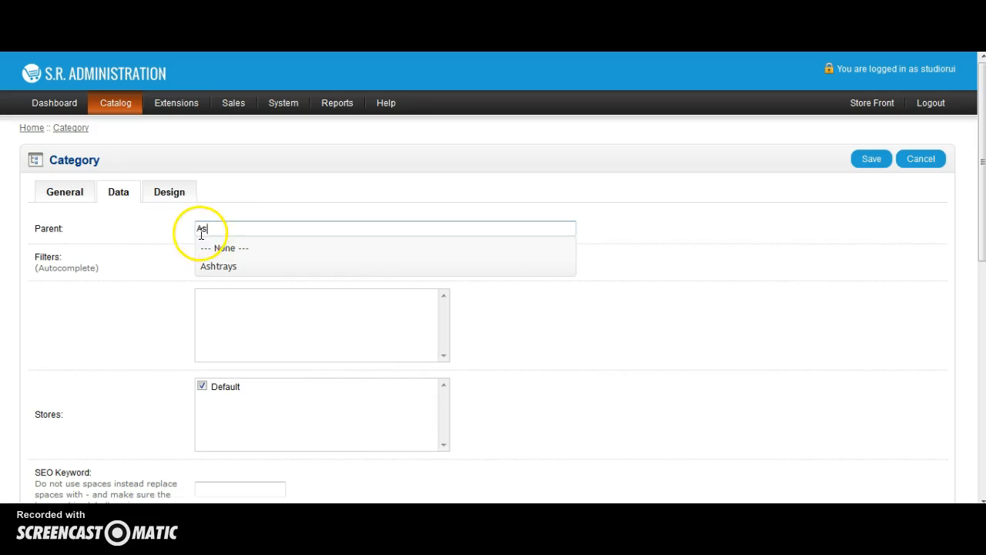
left_click(221, 267)
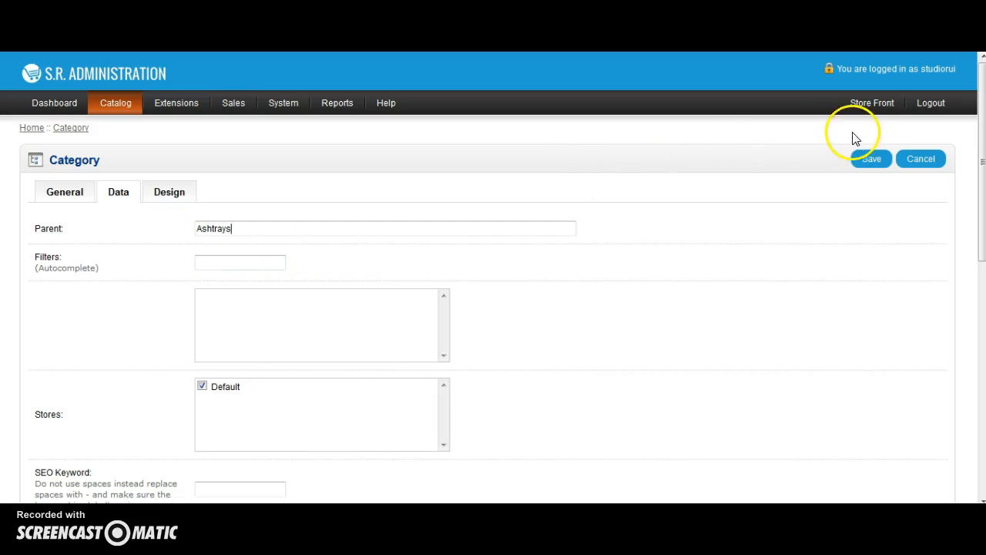
left_click(878, 160)
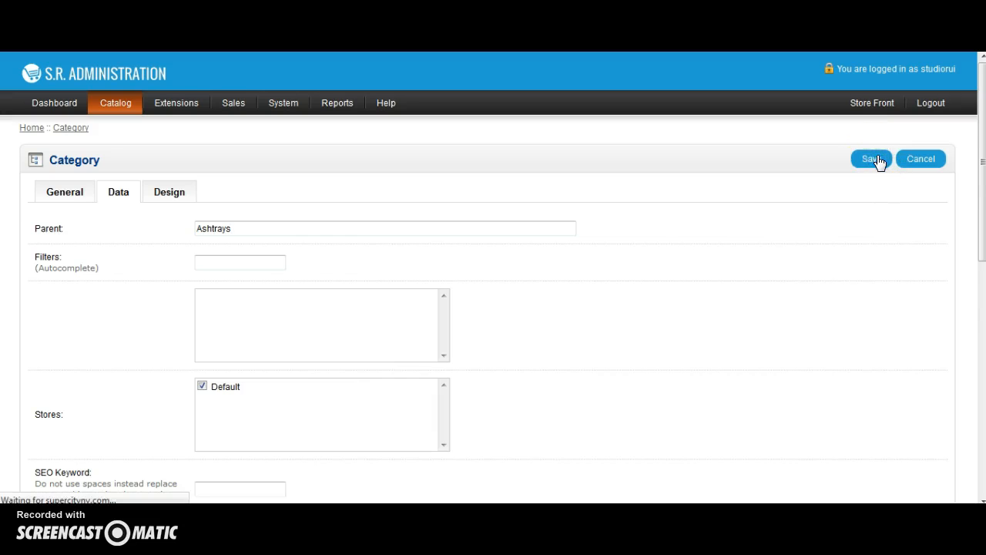